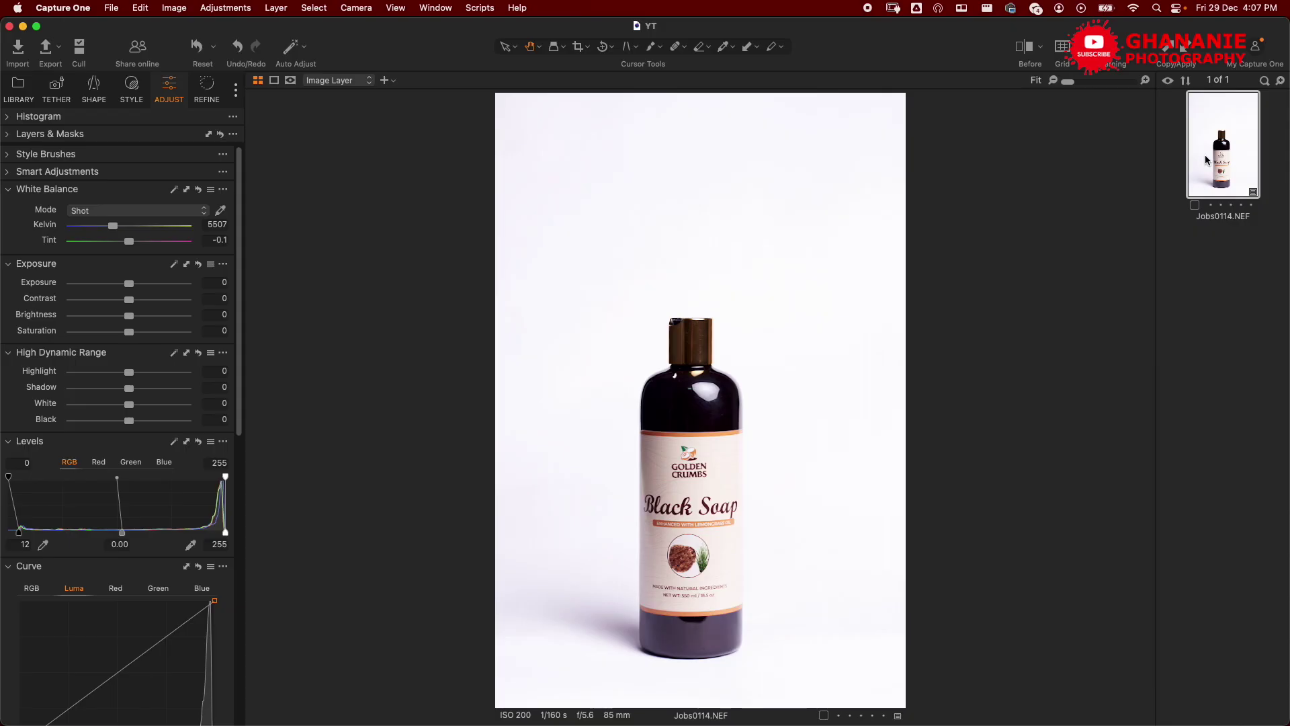
Inspect the bottle's gold cap at 100% zoom, then fit the whole bottle back in view.
{"action": "double_click", "coordinate": [692, 362]}
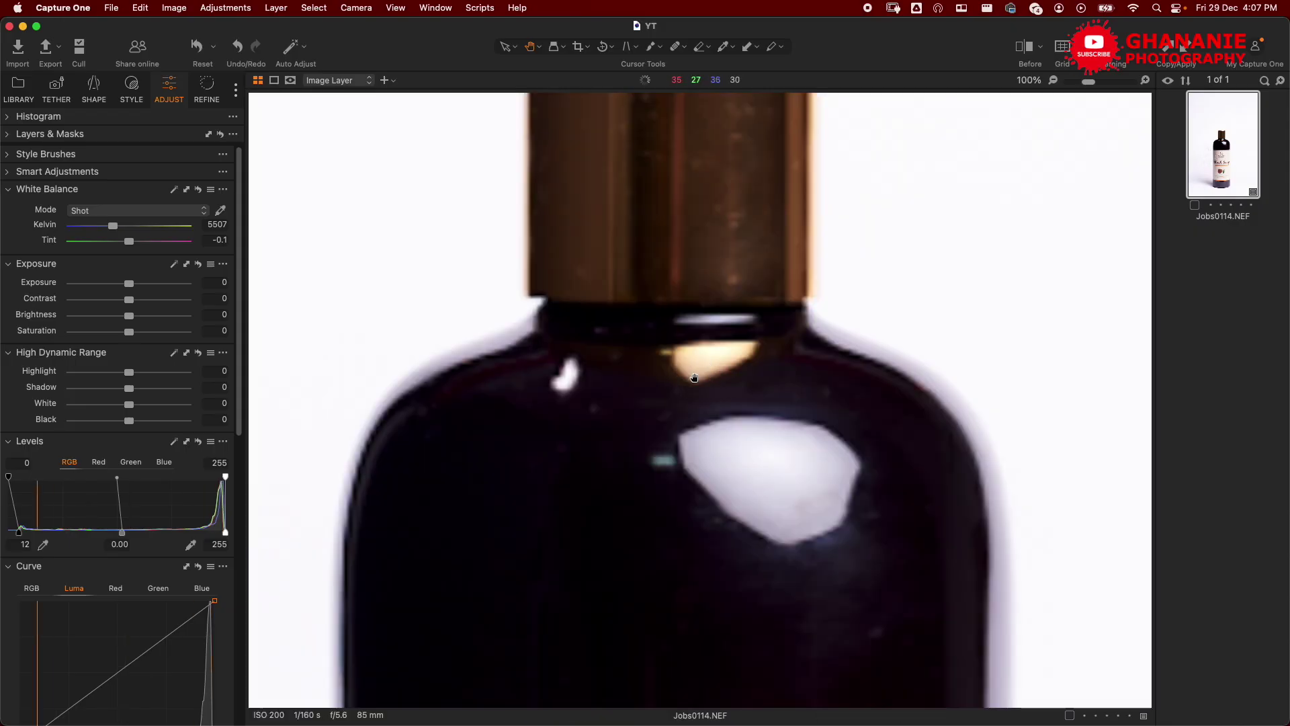
{"action": "left_click_drag", "start_coordinate": [704, 292], "coordinate": [705, 470]}
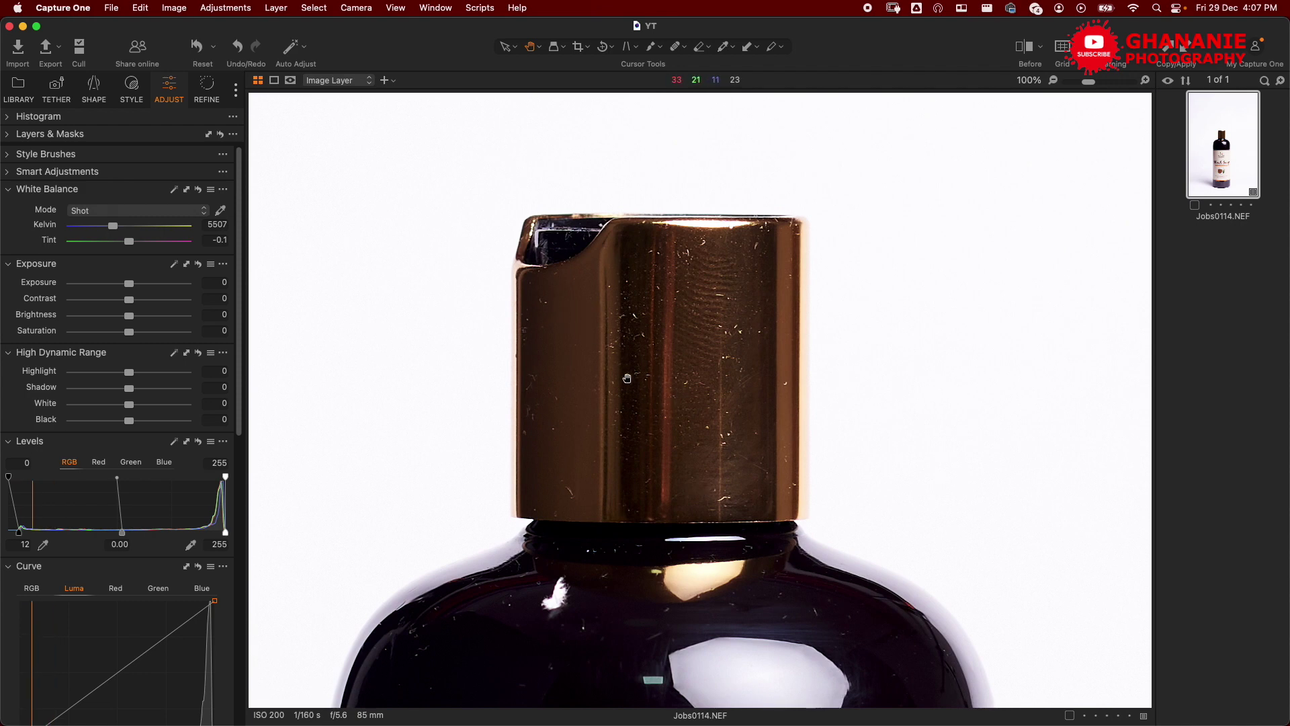
{"action": "scroll", "coordinate": [639, 352], "scroll_direction": "down", "scroll_amount": 10}
{"action": "scroll", "coordinate": [676, 489], "scroll_direction": "down", "scroll_amount": 15}
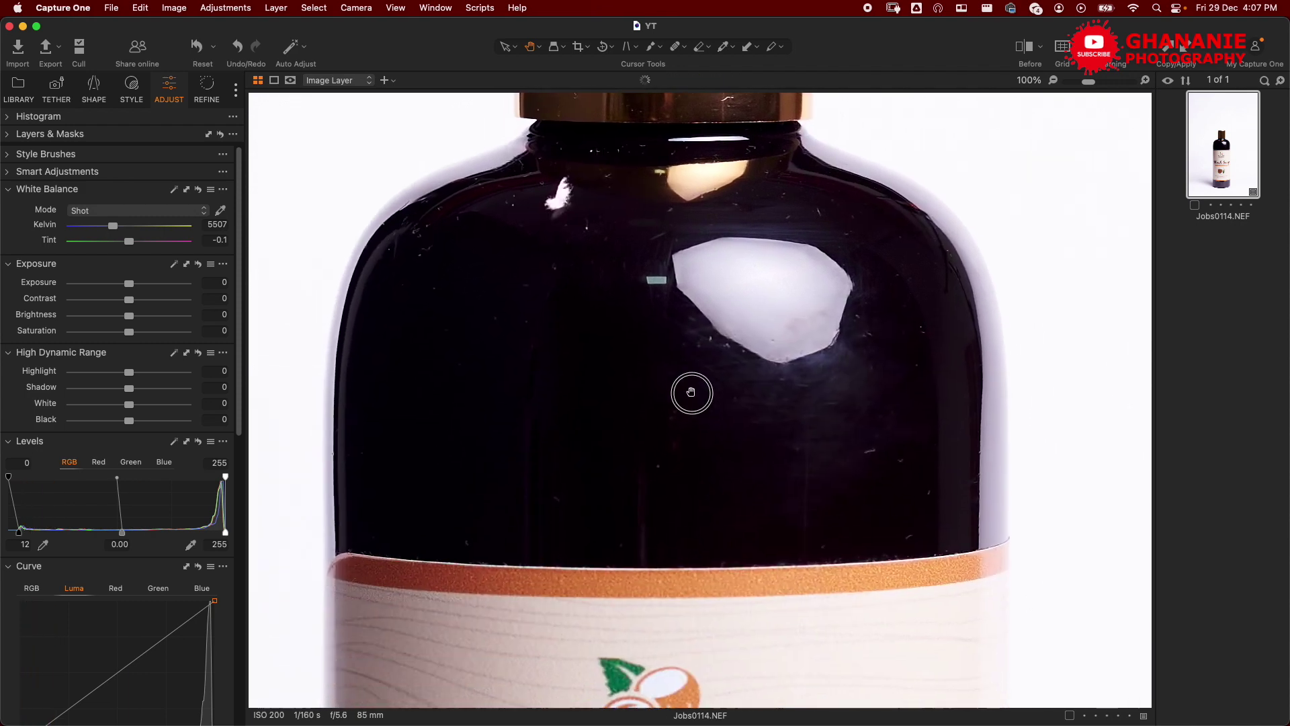
{"action": "scroll", "coordinate": [724, 260], "scroll_direction": "down", "scroll_amount": 15}
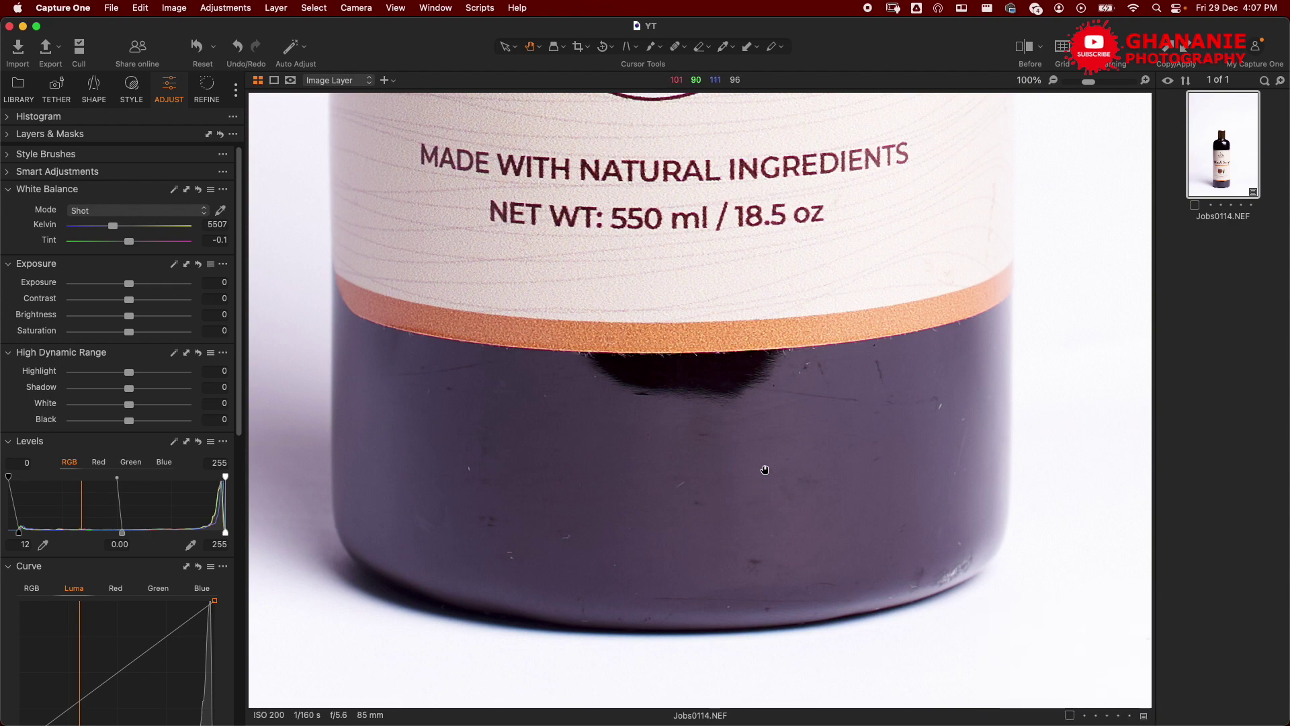
{"action": "scroll", "coordinate": [752, 296], "scroll_direction": "up", "scroll_amount": 10}
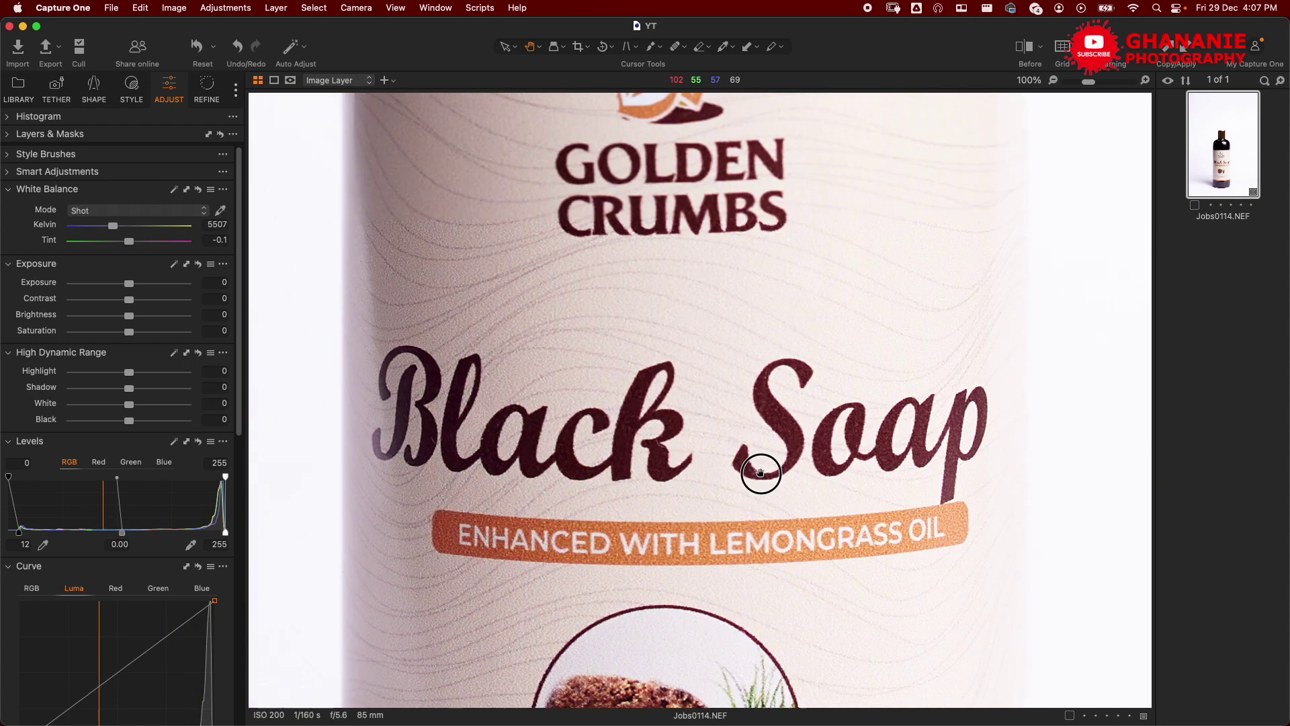
{"action": "scroll", "coordinate": [760, 473], "scroll_direction": "up", "scroll_amount": 10}
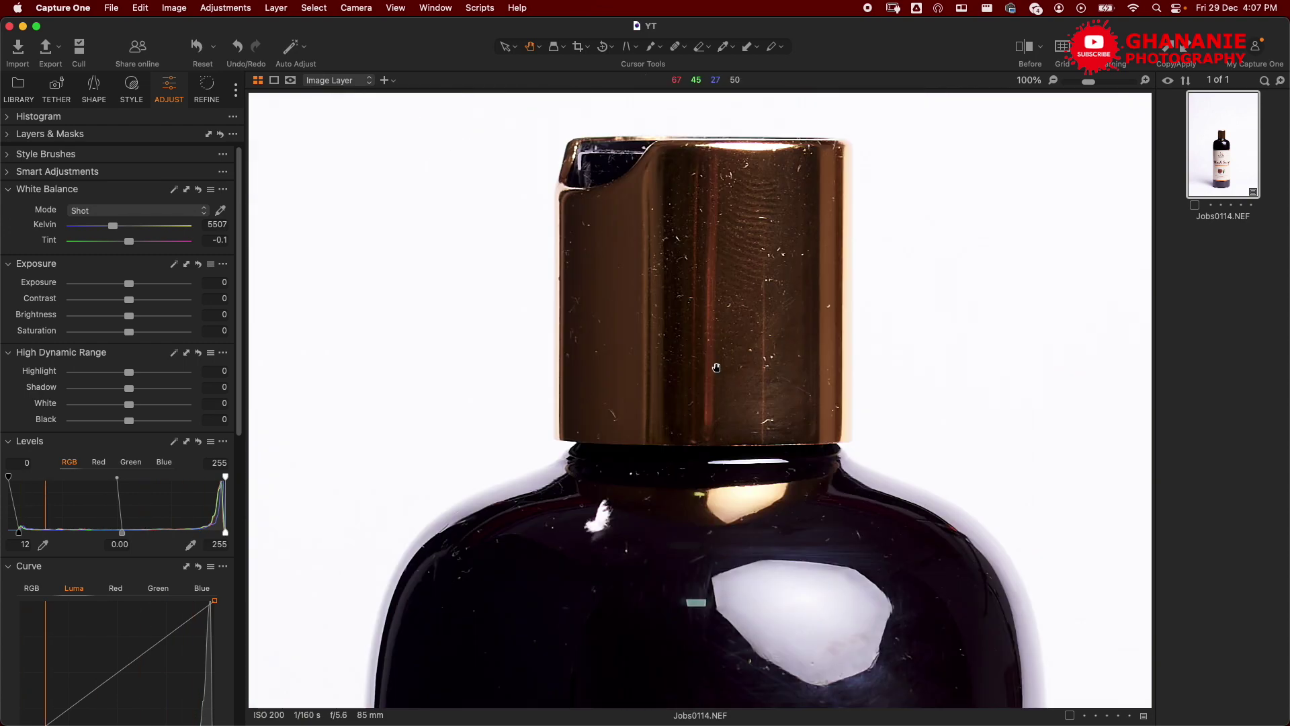
{"action": "scroll", "coordinate": [699, 390], "scroll_direction": "down", "scroll_amount": 2}
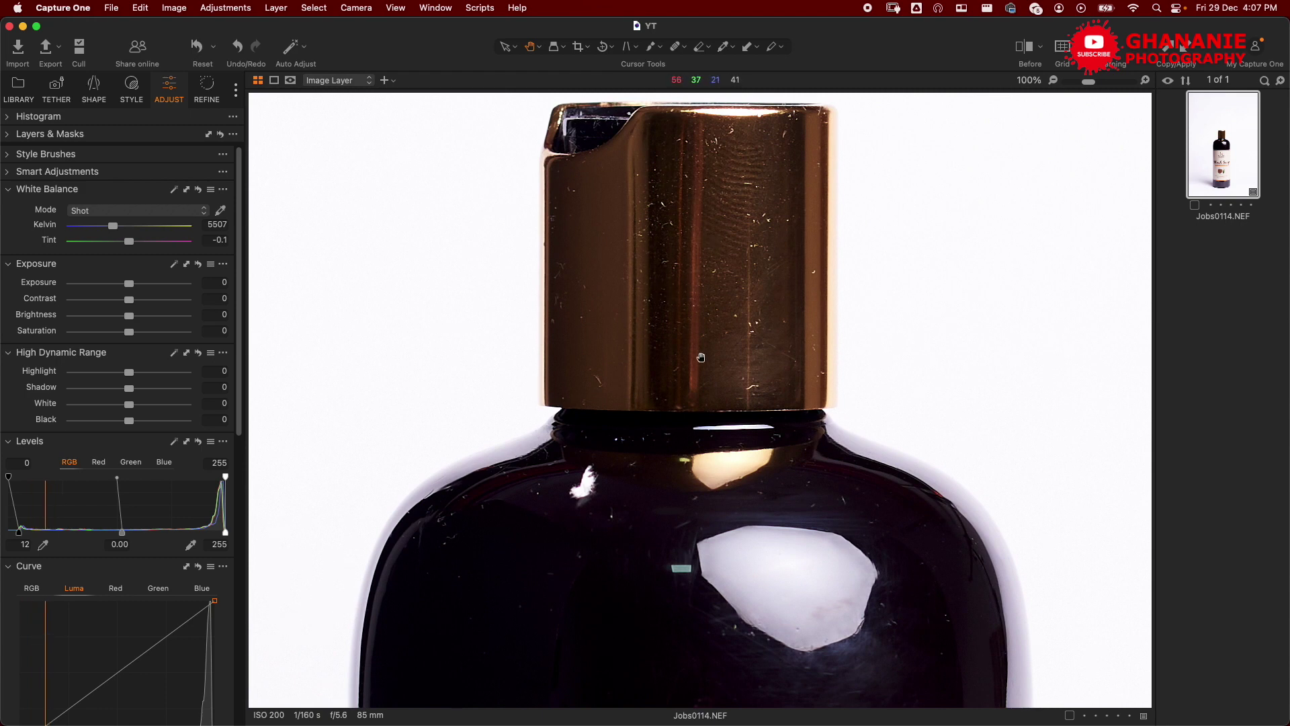
{"action": "key", "text": "z"}
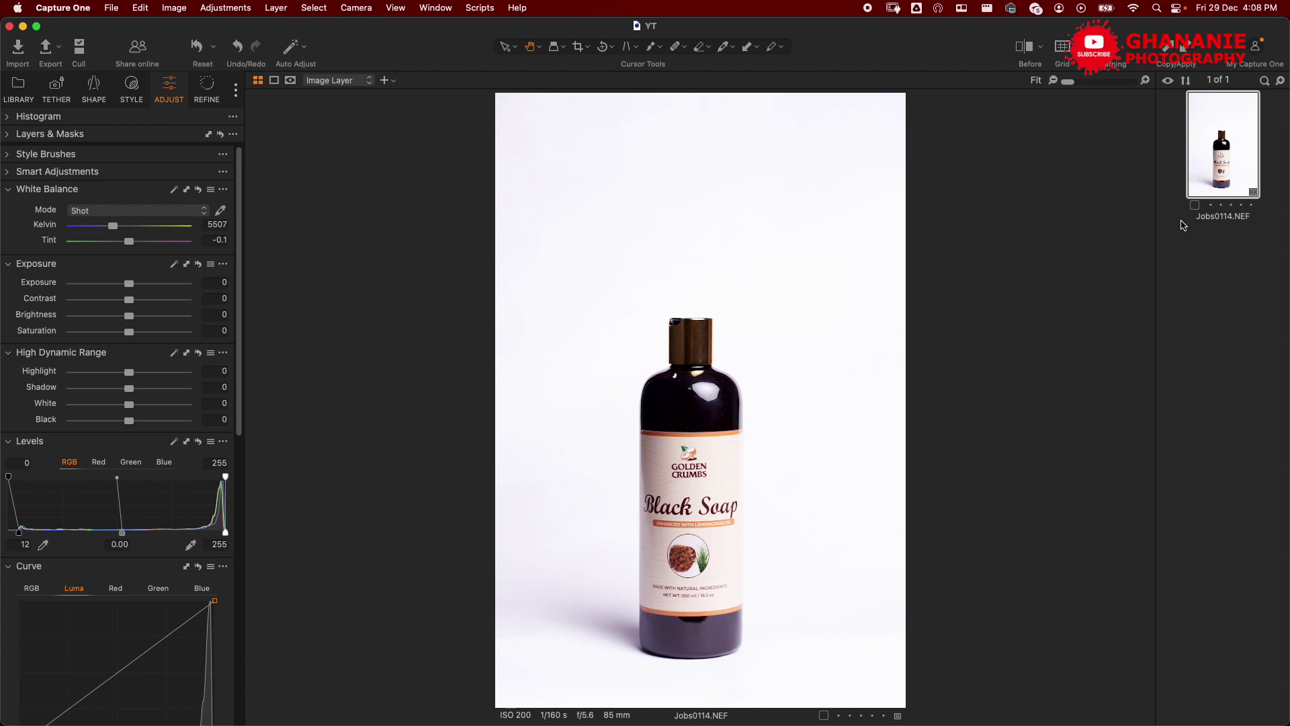
Send the bottle photo via Edit With > Other to Retouch4me Dust as a TIFF variant.
{"action": "right_click", "coordinate": [1213, 153]}
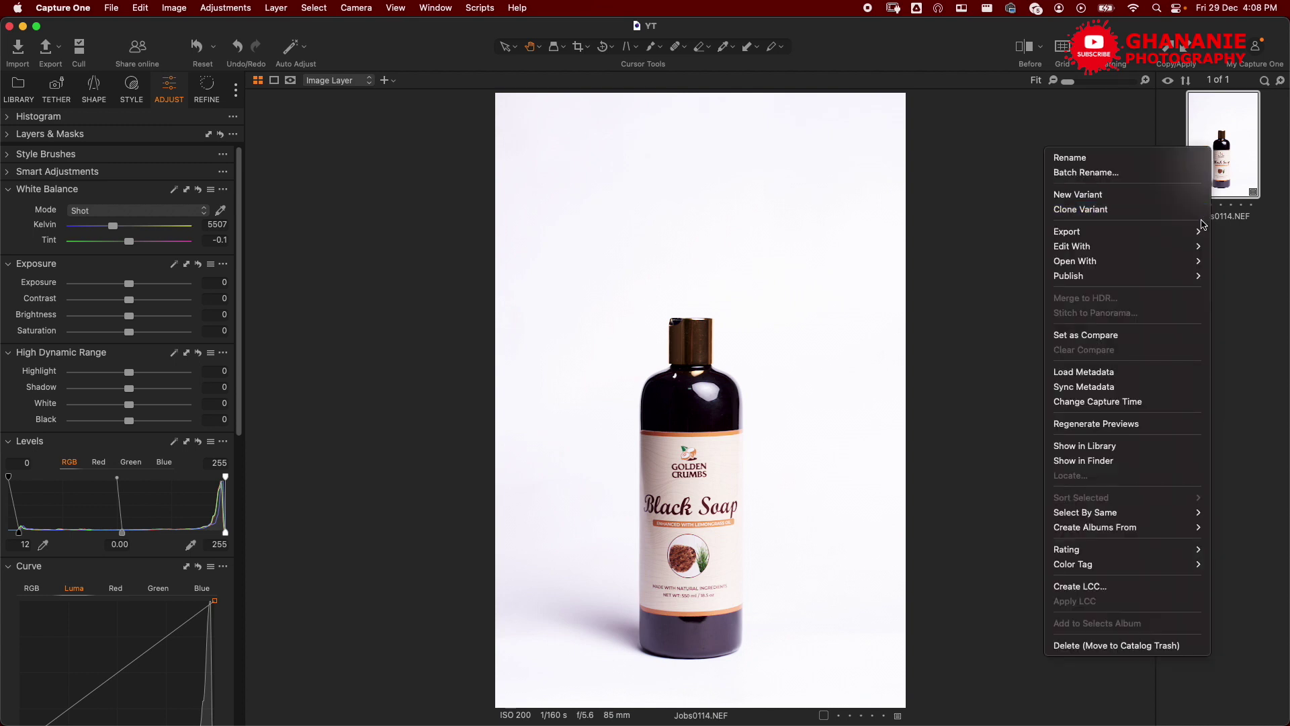
{"action": "mouse_move", "coordinate": [1149, 254]}
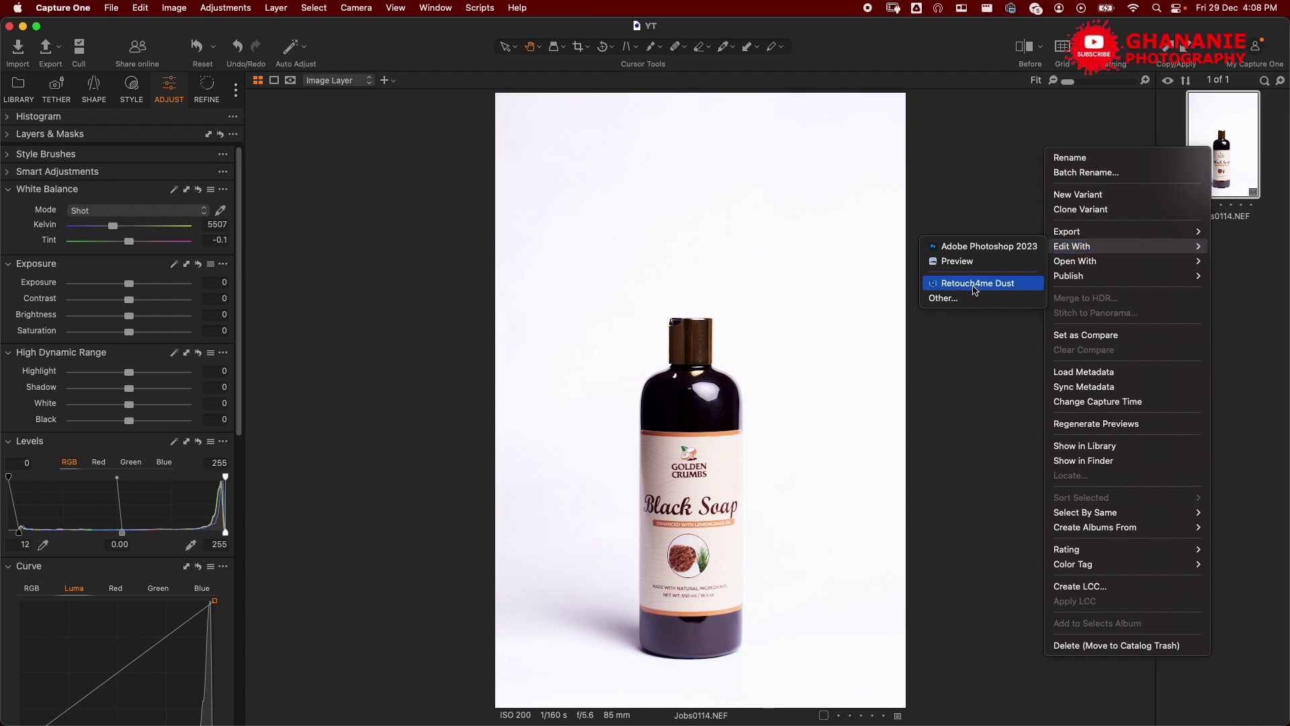
{"action": "left_click", "coordinate": [955, 298]}
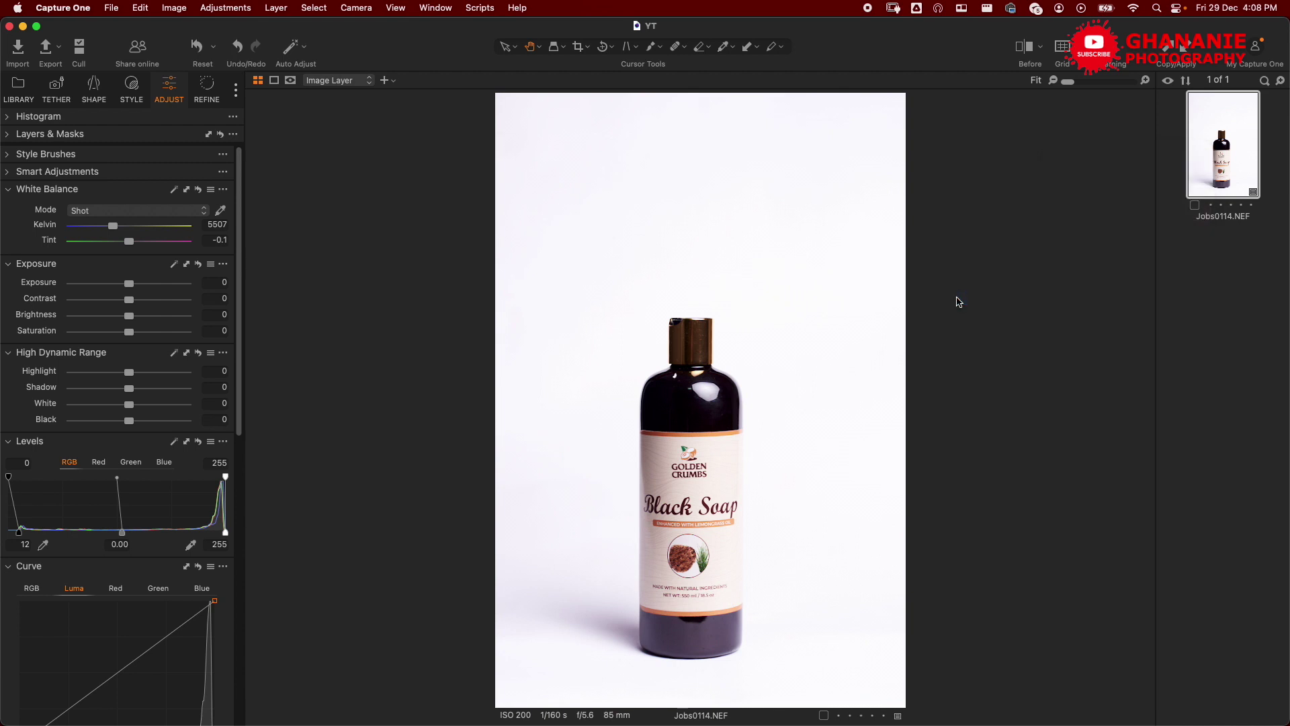
{"action": "scroll", "coordinate": [521, 268], "scroll_direction": "down", "scroll_amount": 15}
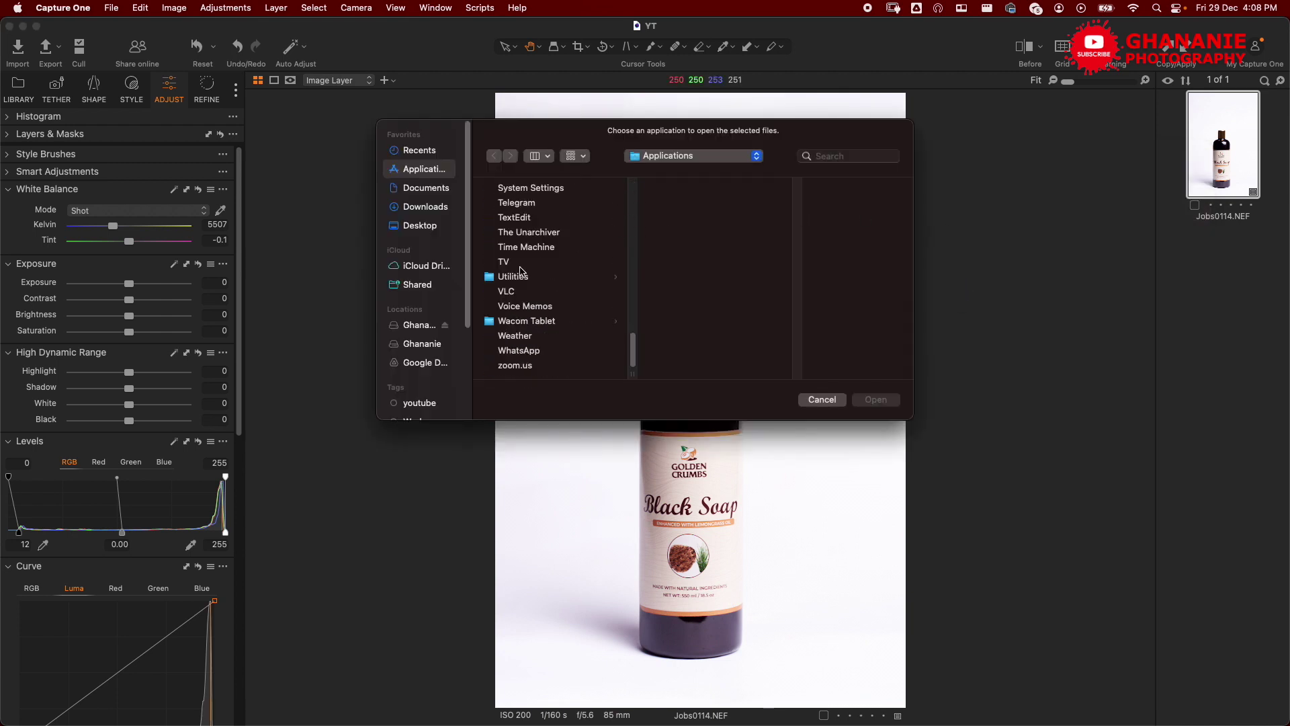
{"action": "scroll", "coordinate": [542, 279], "scroll_direction": "up", "scroll_amount": 10}
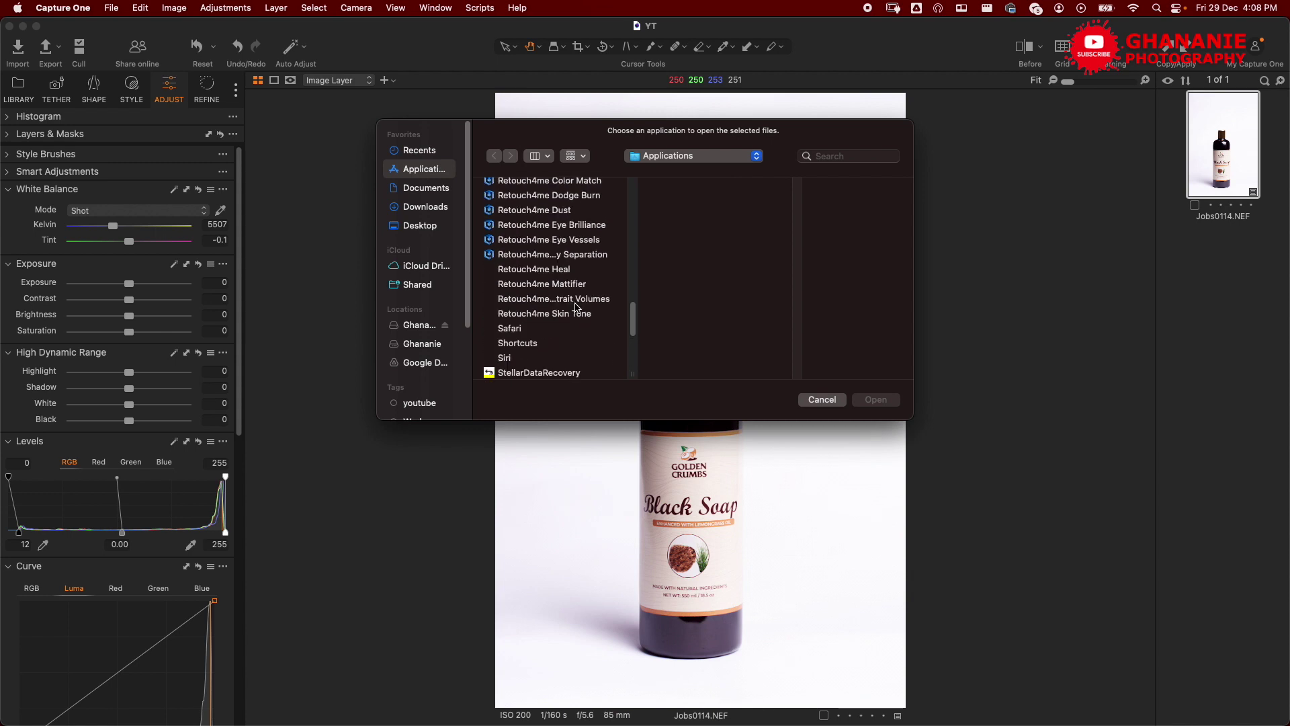
{"action": "left_click", "coordinate": [556, 270]}
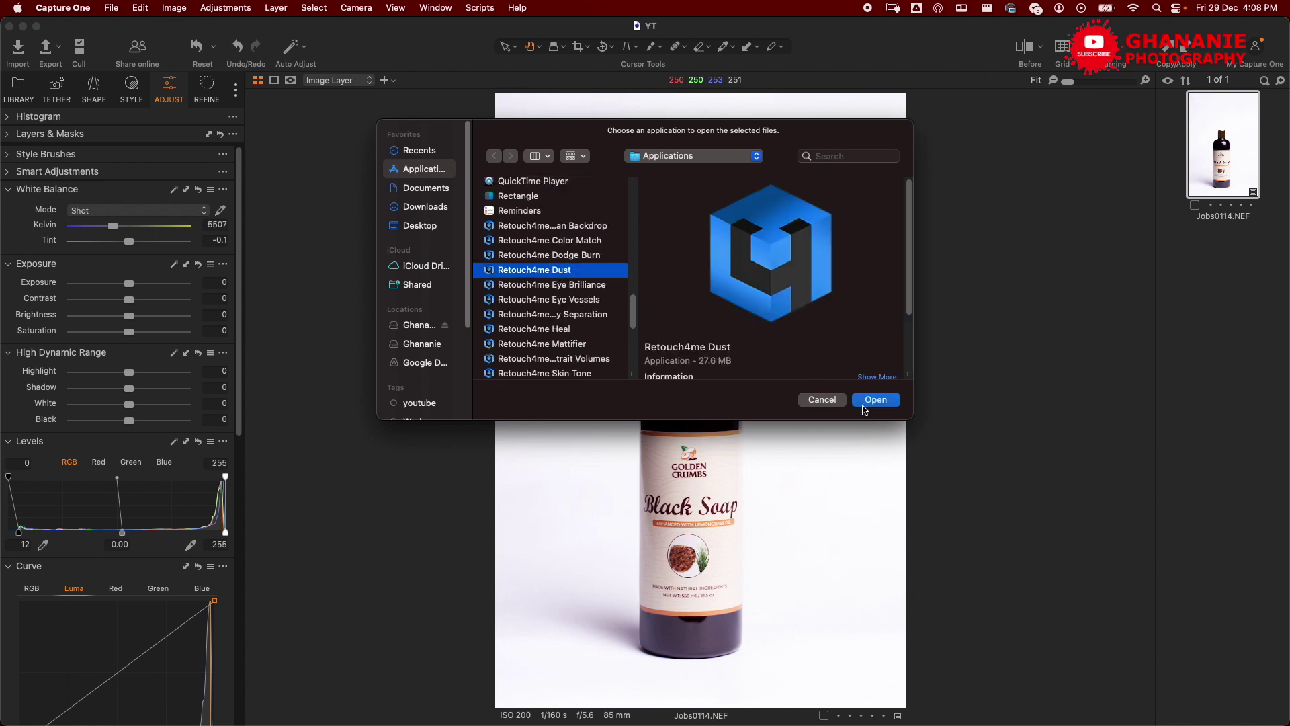
{"action": "left_click", "coordinate": [868, 400]}
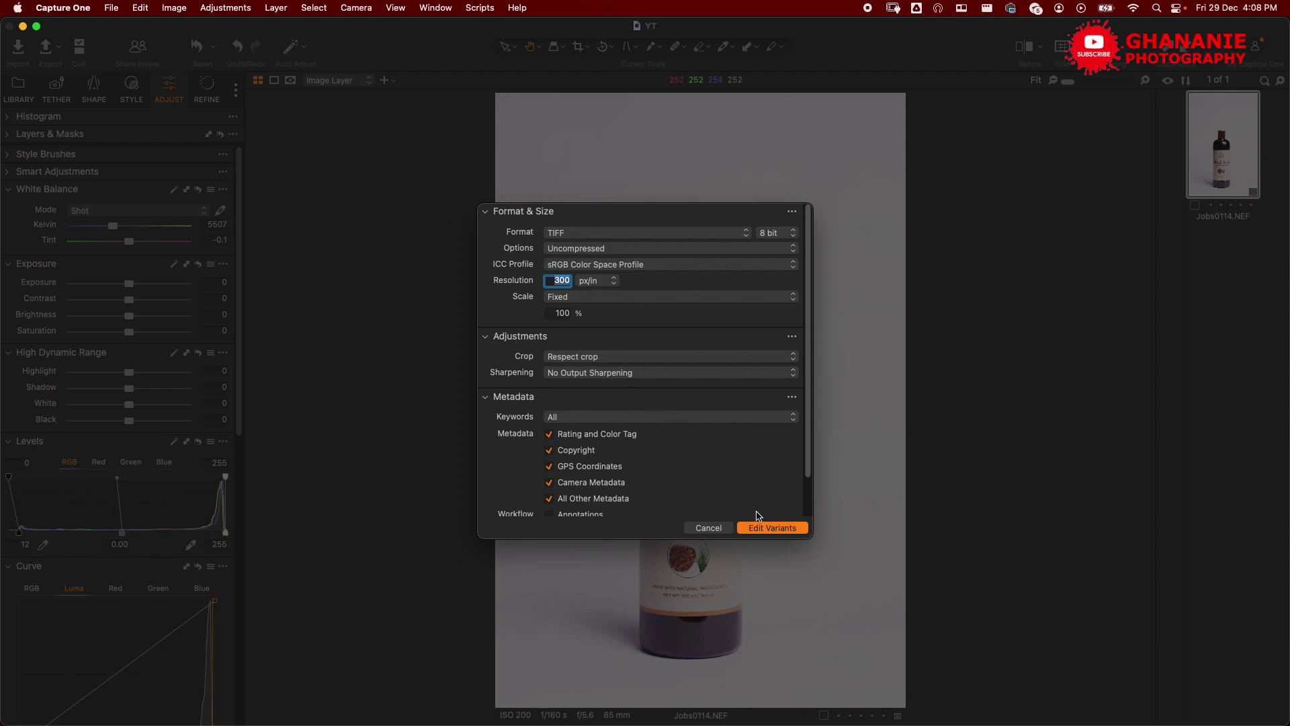
{"action": "left_click", "coordinate": [769, 527]}
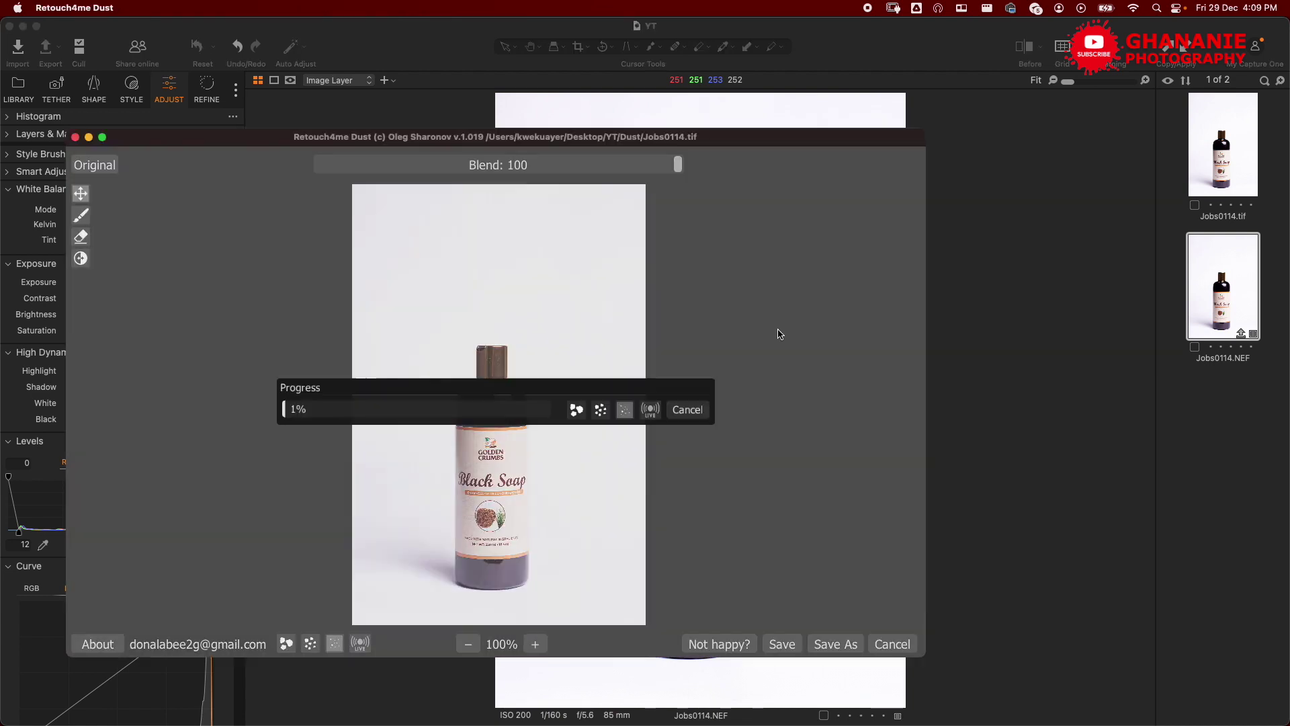
Move the Retouch4me Dust window up and right while its dust removal finishes.
{"action": "left_click_drag", "start_coordinate": [711, 137], "coordinate": [809, 119]}
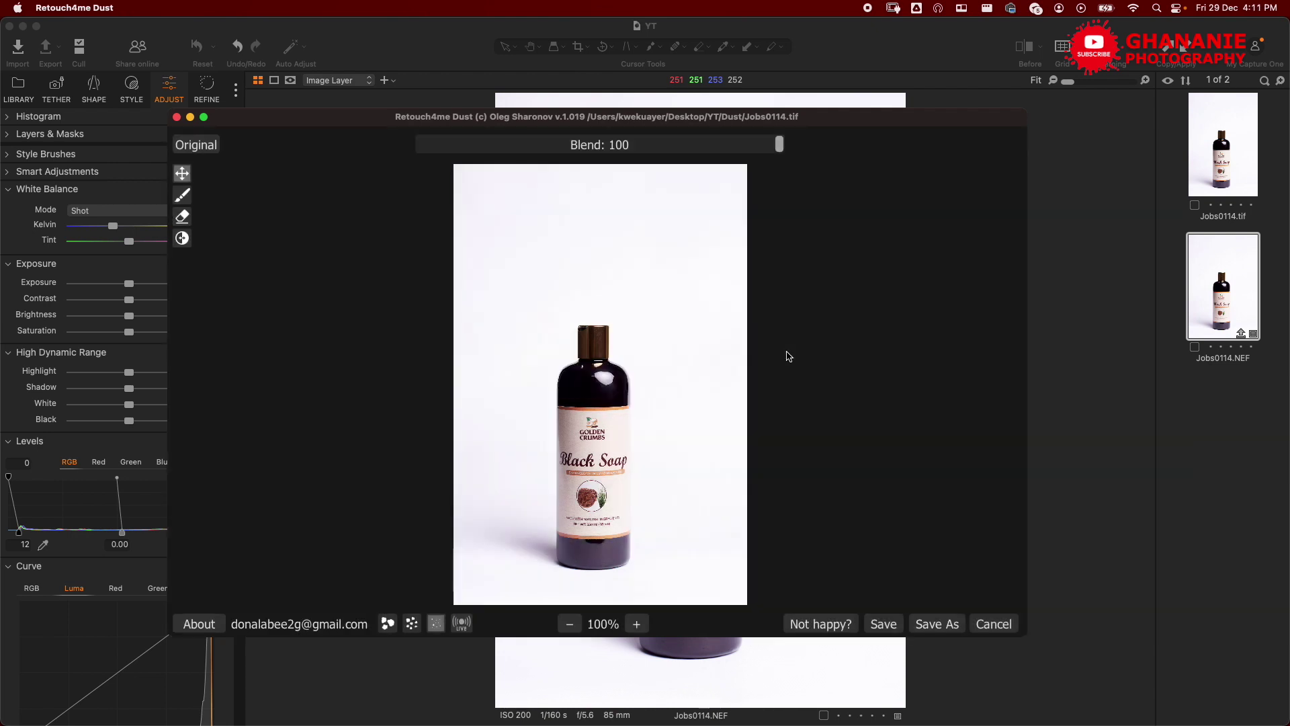
Maximize Retouch4me Dust, zoom in on the cap, and compare it with the Original repeatedly.
{"action": "double_click", "coordinate": [857, 118]}
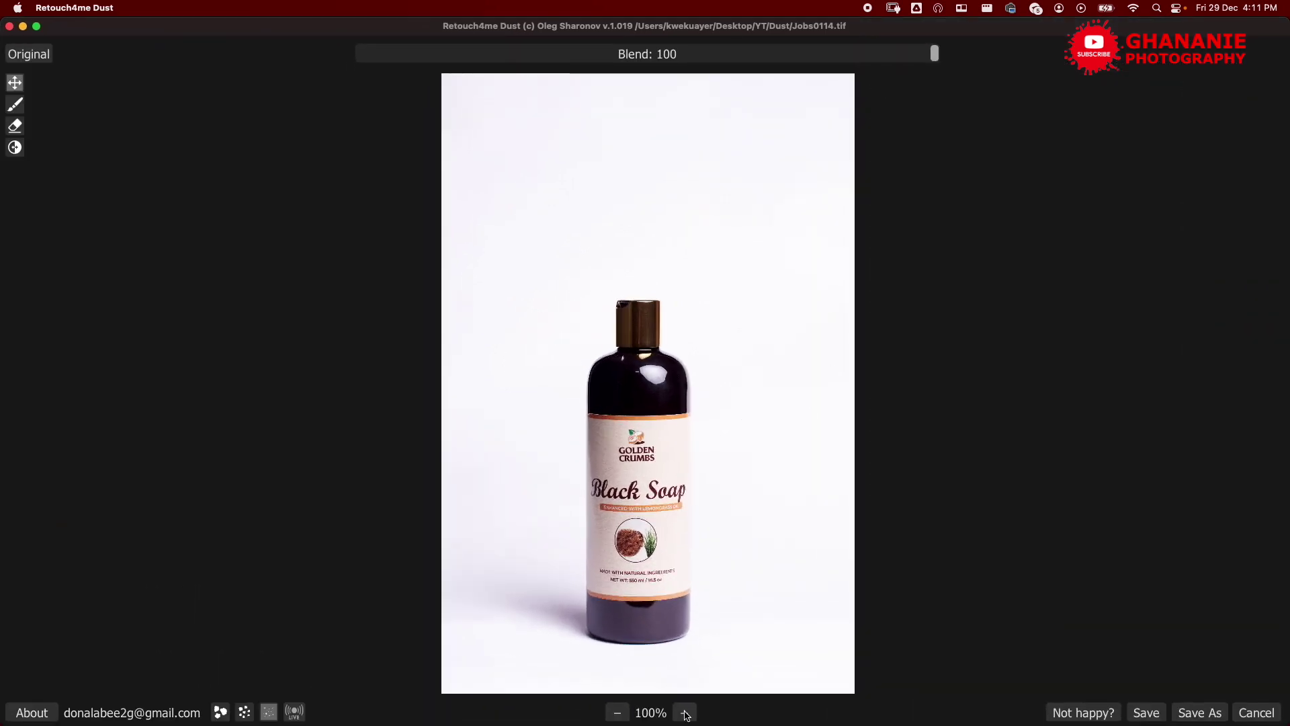
{"action": "left_click", "coordinate": [685, 713]}
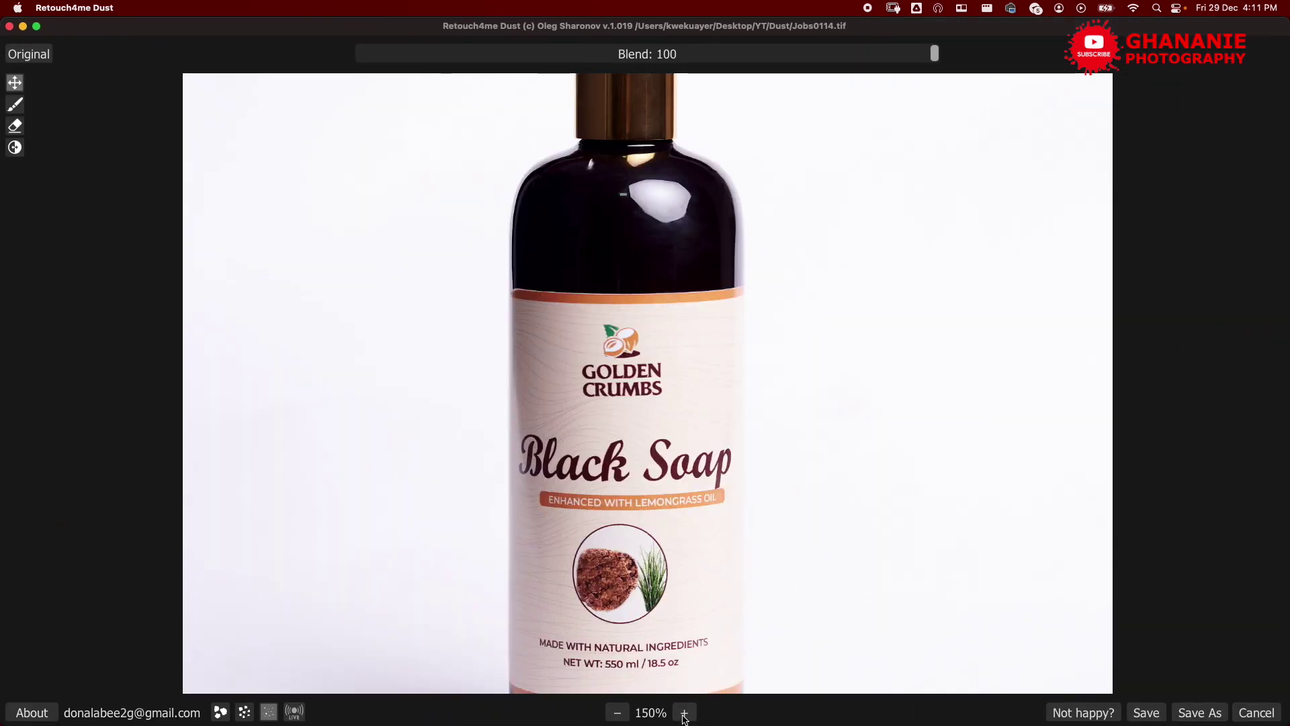
{"action": "left_click", "coordinate": [684, 713]}
{"action": "scroll", "coordinate": [676, 469], "scroll_direction": "up", "scroll_amount": 8}
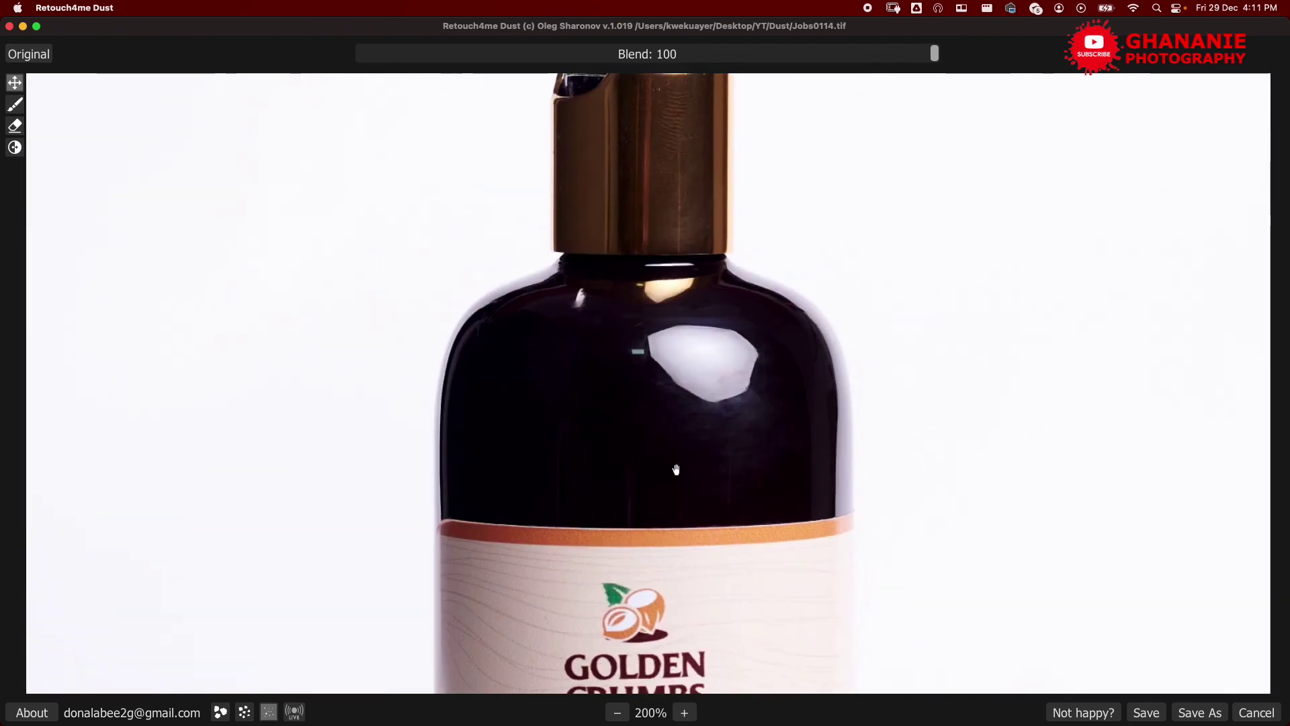
{"action": "scroll", "coordinate": [676, 469], "scroll_direction": "up", "scroll_amount": 4}
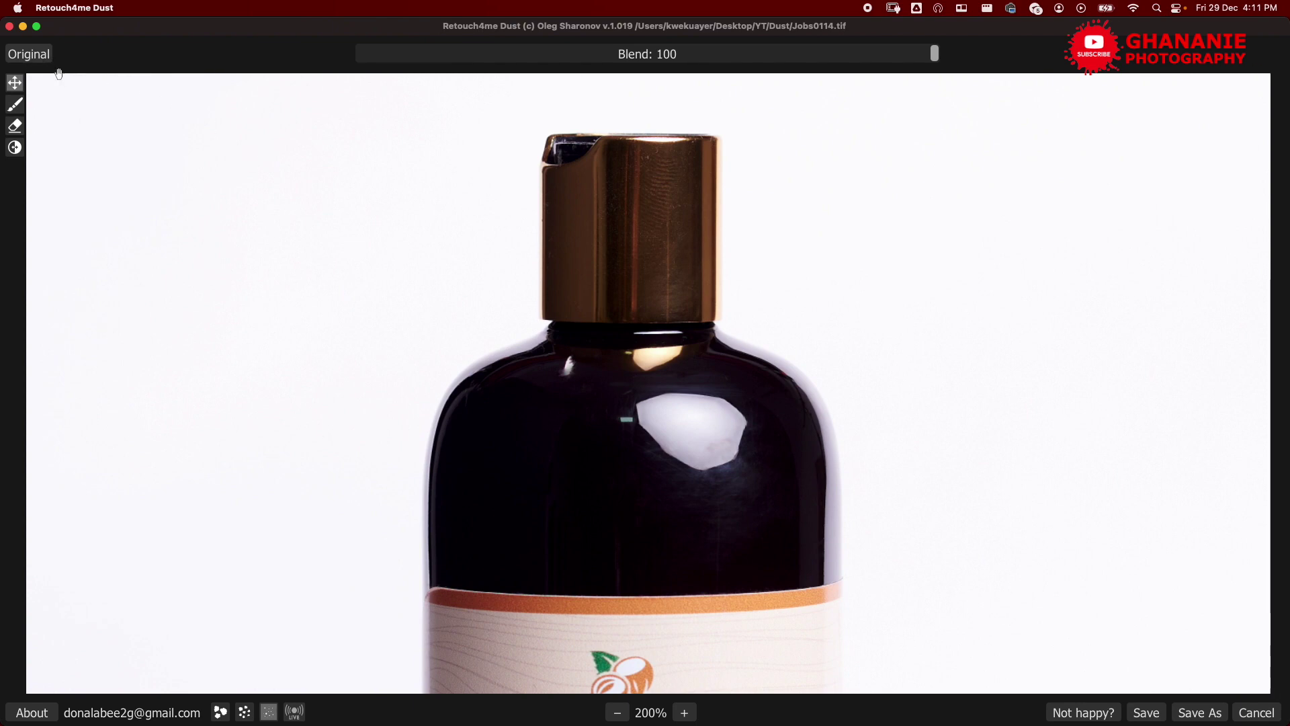
{"action": "left_click", "coordinate": [28, 59]}
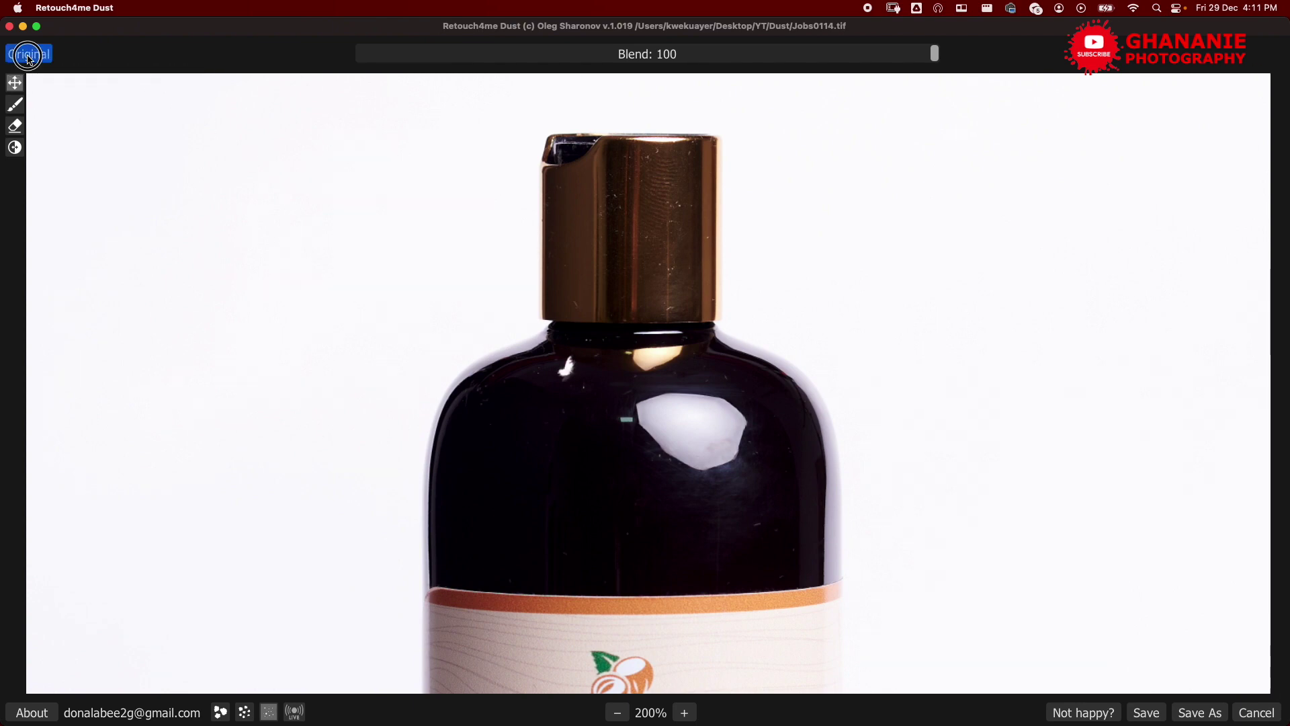
{"action": "left_click", "coordinate": [29, 59]}
{"action": "left_click", "coordinate": [28, 59]}
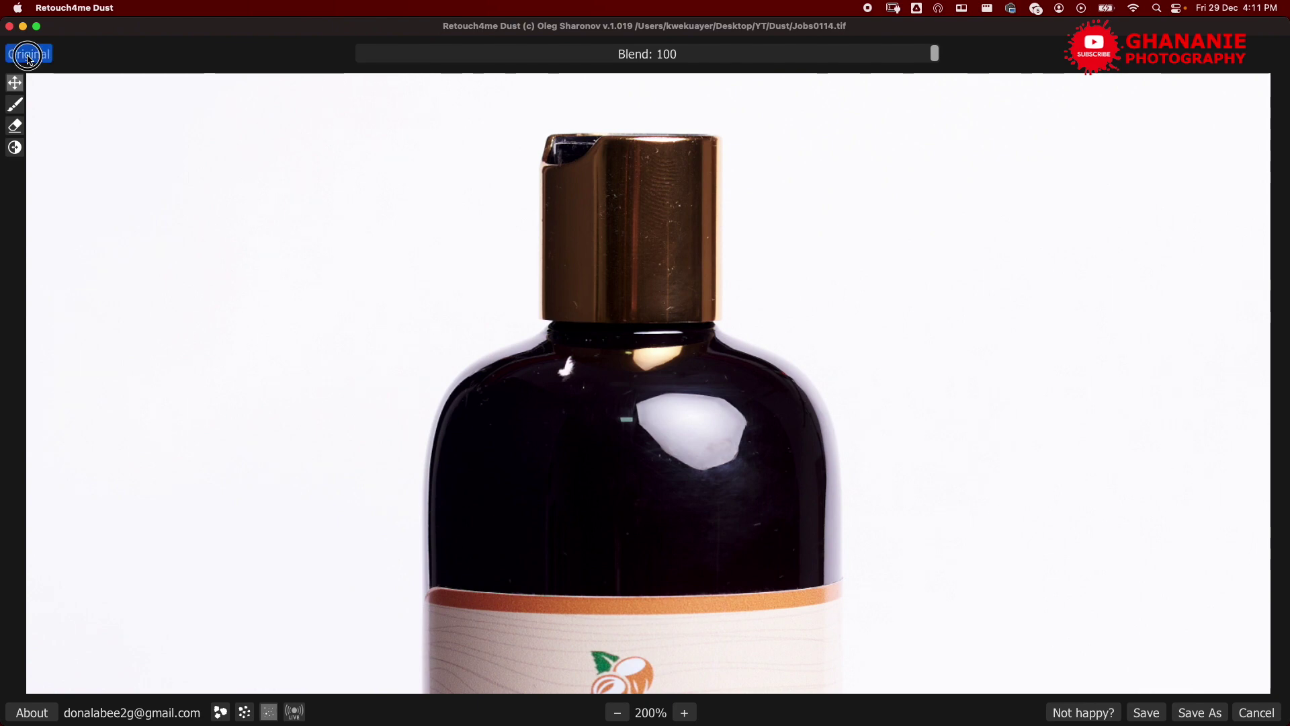
{"action": "left_click", "coordinate": [28, 59]}
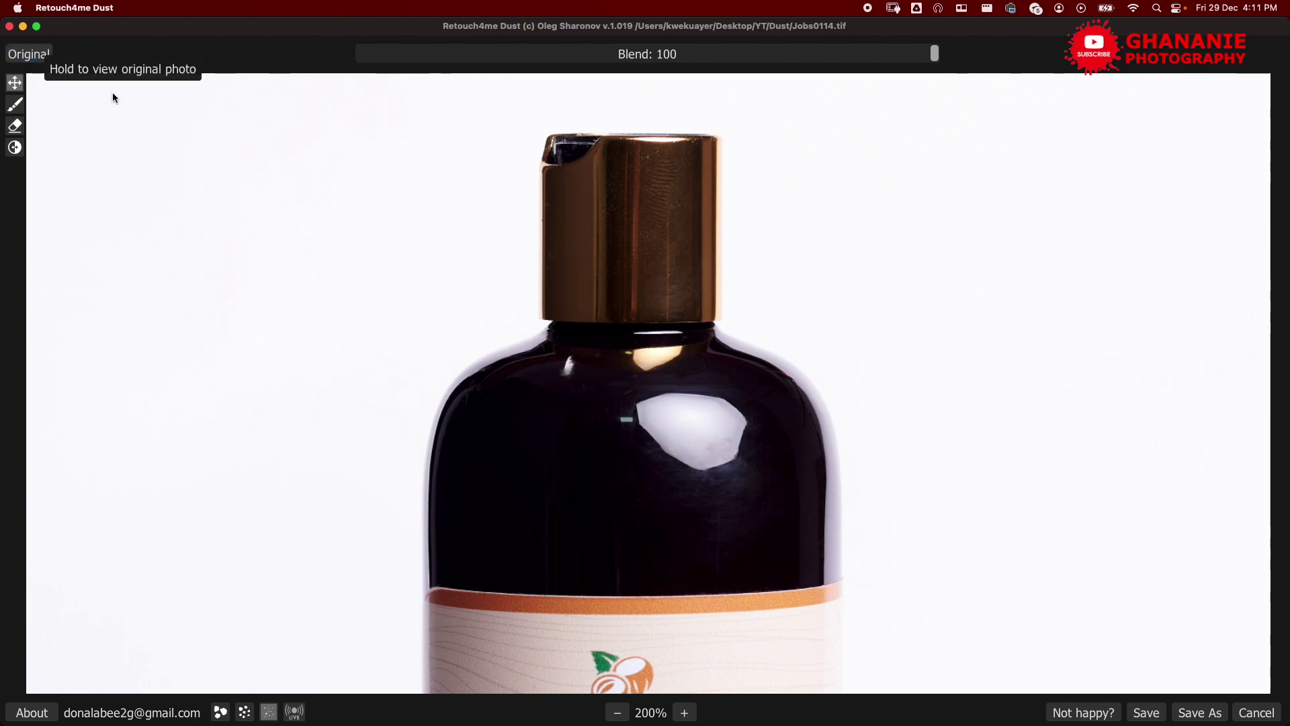
Pan down to the lower label and bottle base and compare it with the Original.
{"action": "left_click_drag", "start_coordinate": [630, 449], "coordinate": [645, 435]}
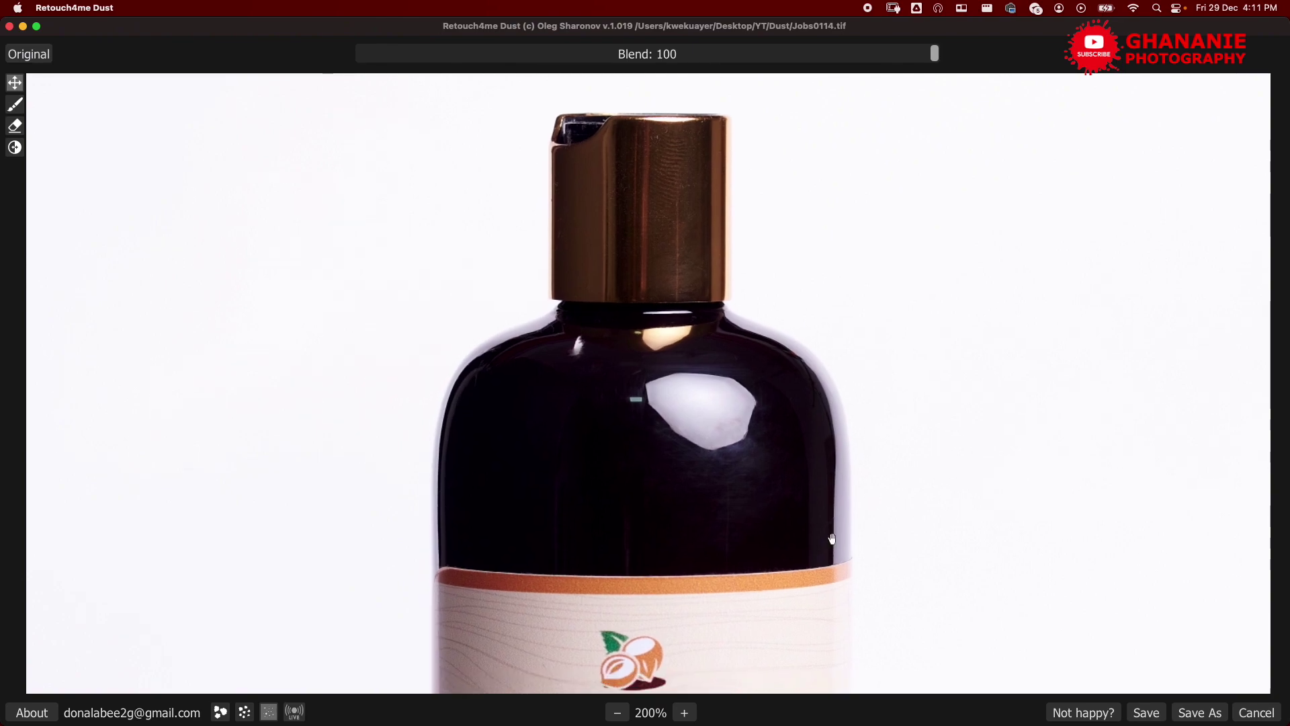
{"action": "left_click_drag", "start_coordinate": [832, 542], "coordinate": [720, 300]}
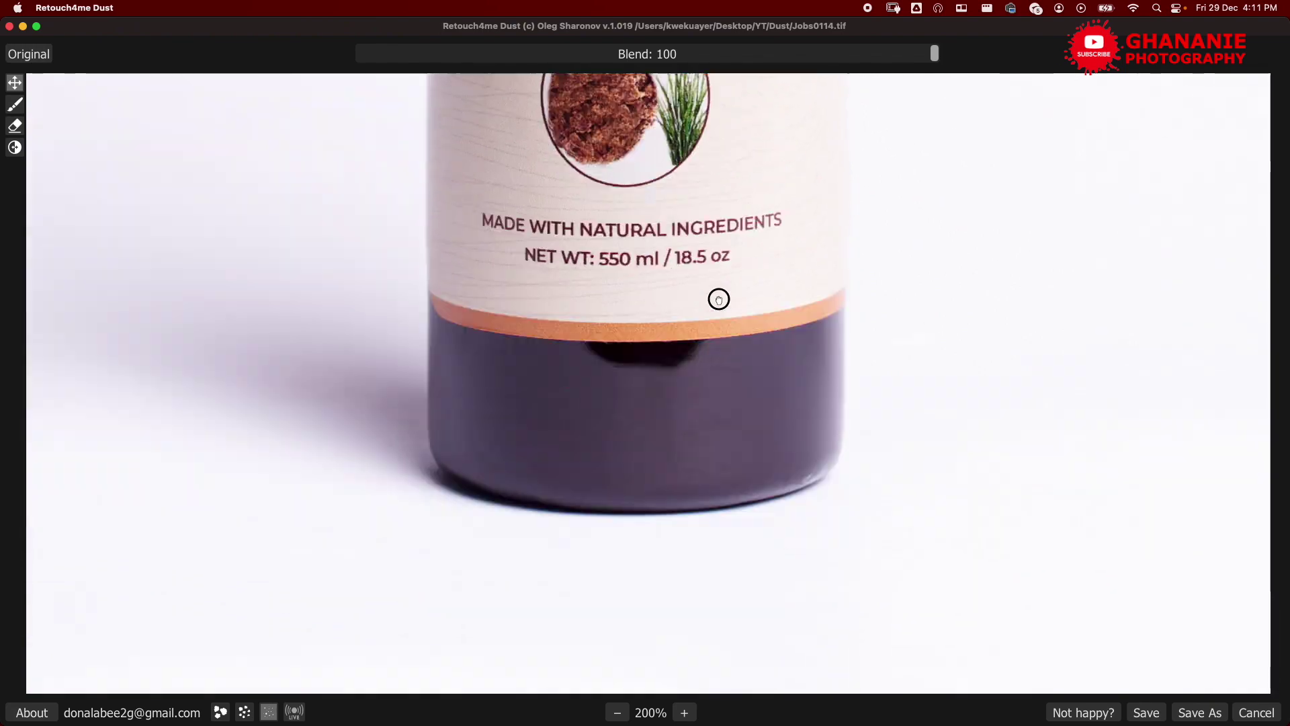
{"action": "left_click", "coordinate": [24, 59]}
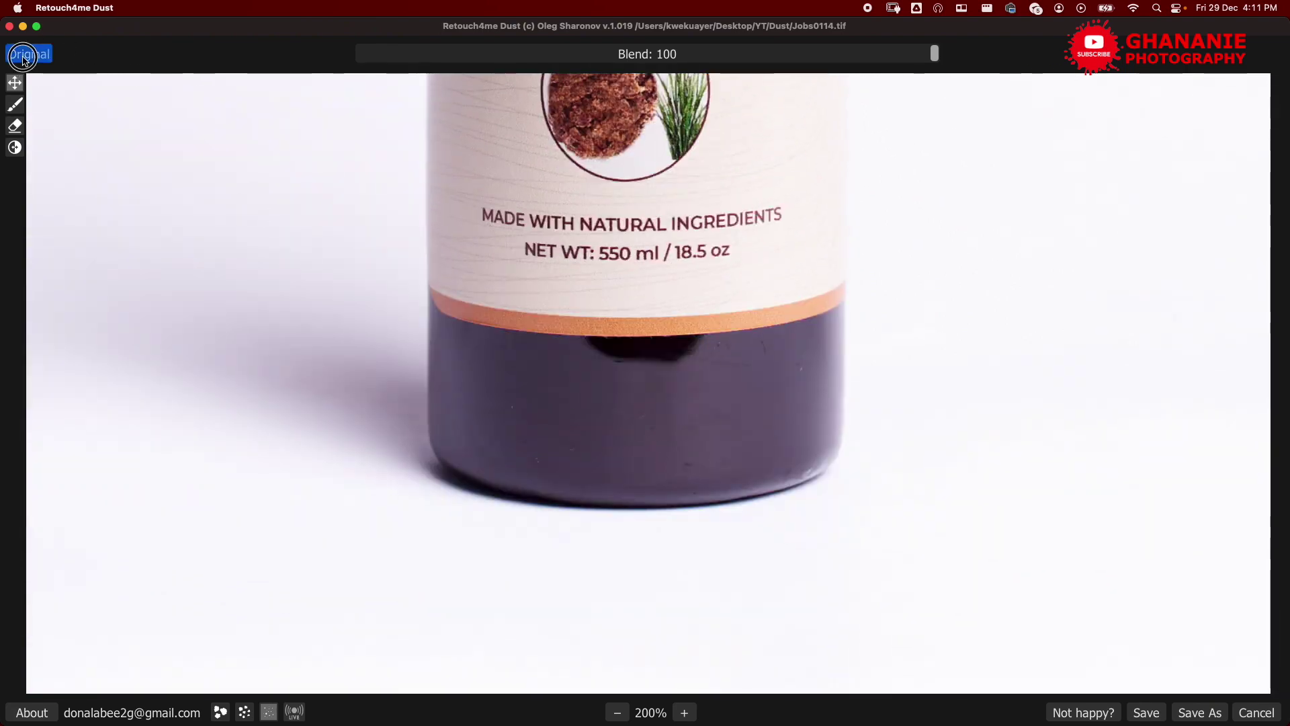
{"action": "left_click", "coordinate": [24, 59]}
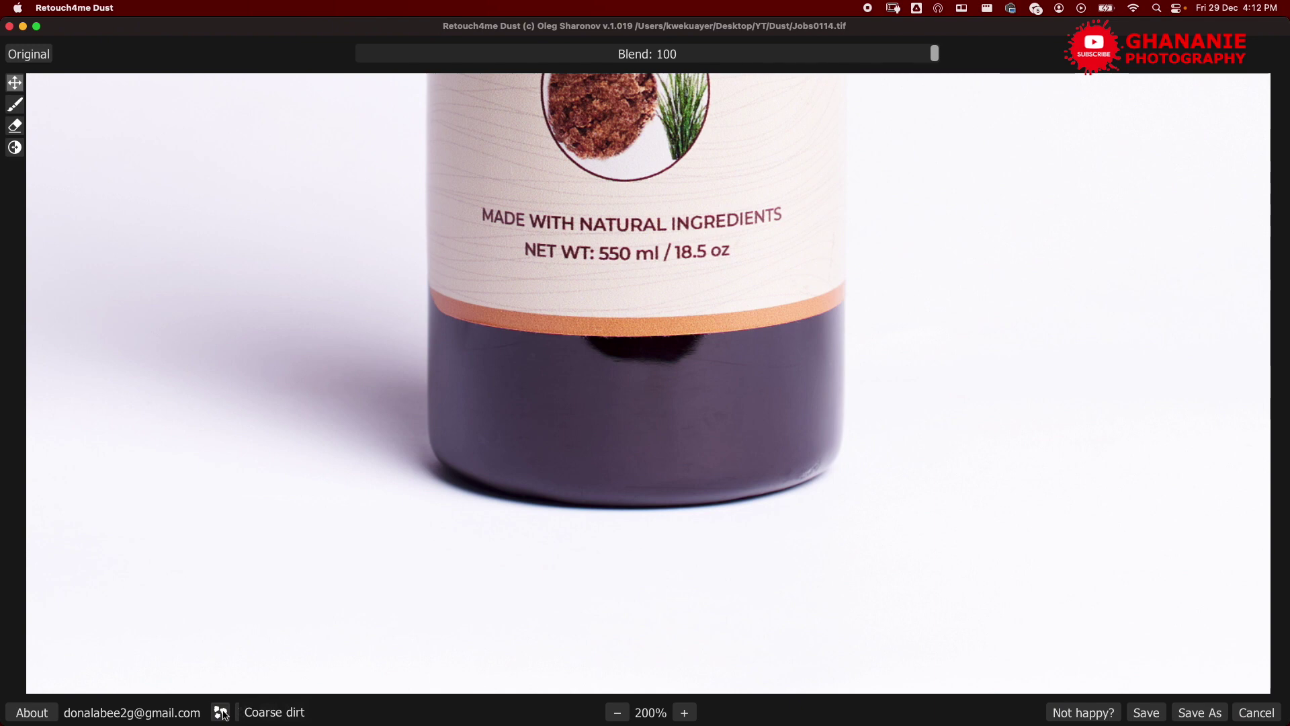
Try Medium dirt, revert to Coarse dirt, and zoom out to 100% showing the whole bottle.
{"action": "left_click", "coordinate": [222, 714]}
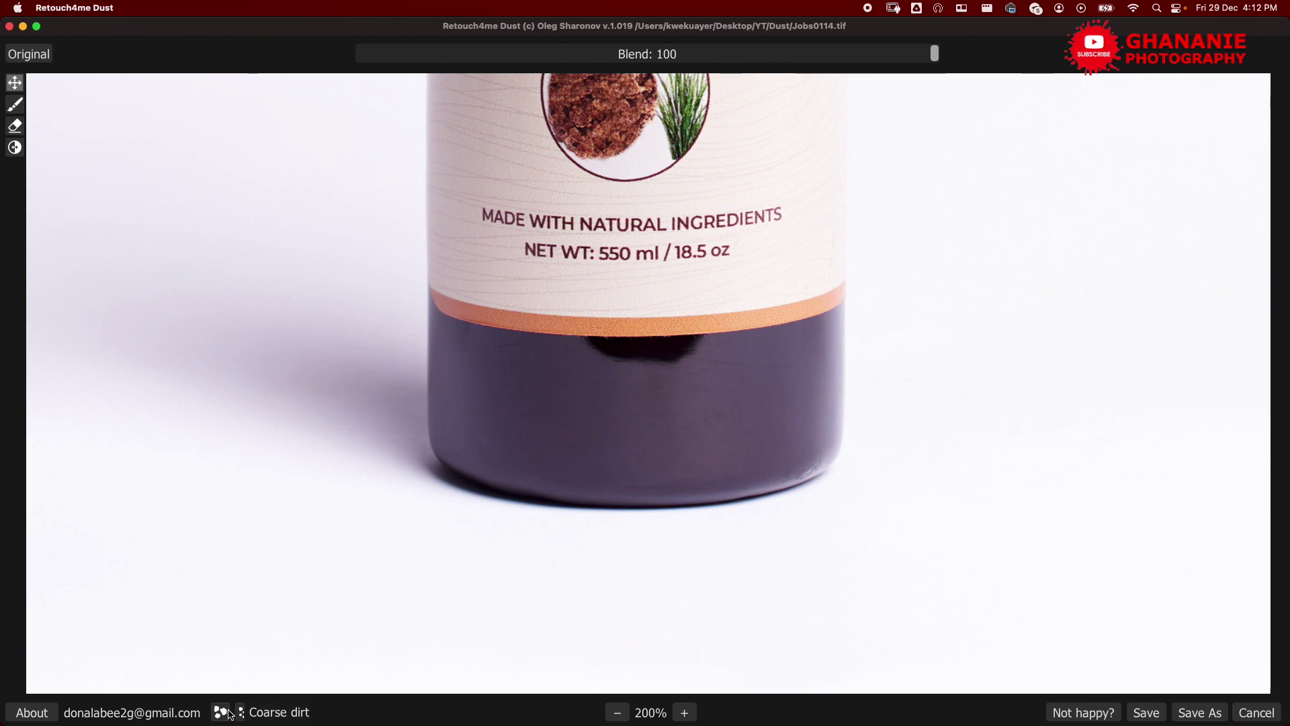
{"action": "left_click", "coordinate": [219, 713]}
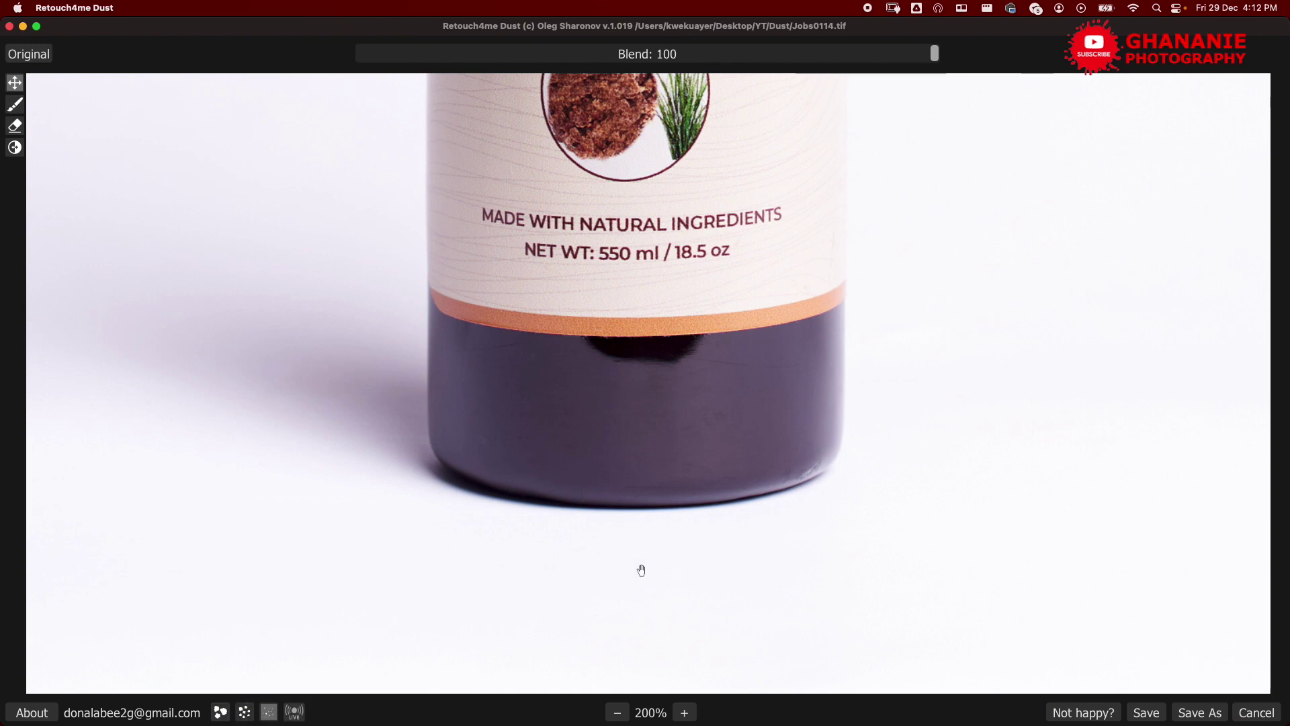
{"action": "left_click", "coordinate": [618, 713]}
{"action": "left_click", "coordinate": [618, 713]}
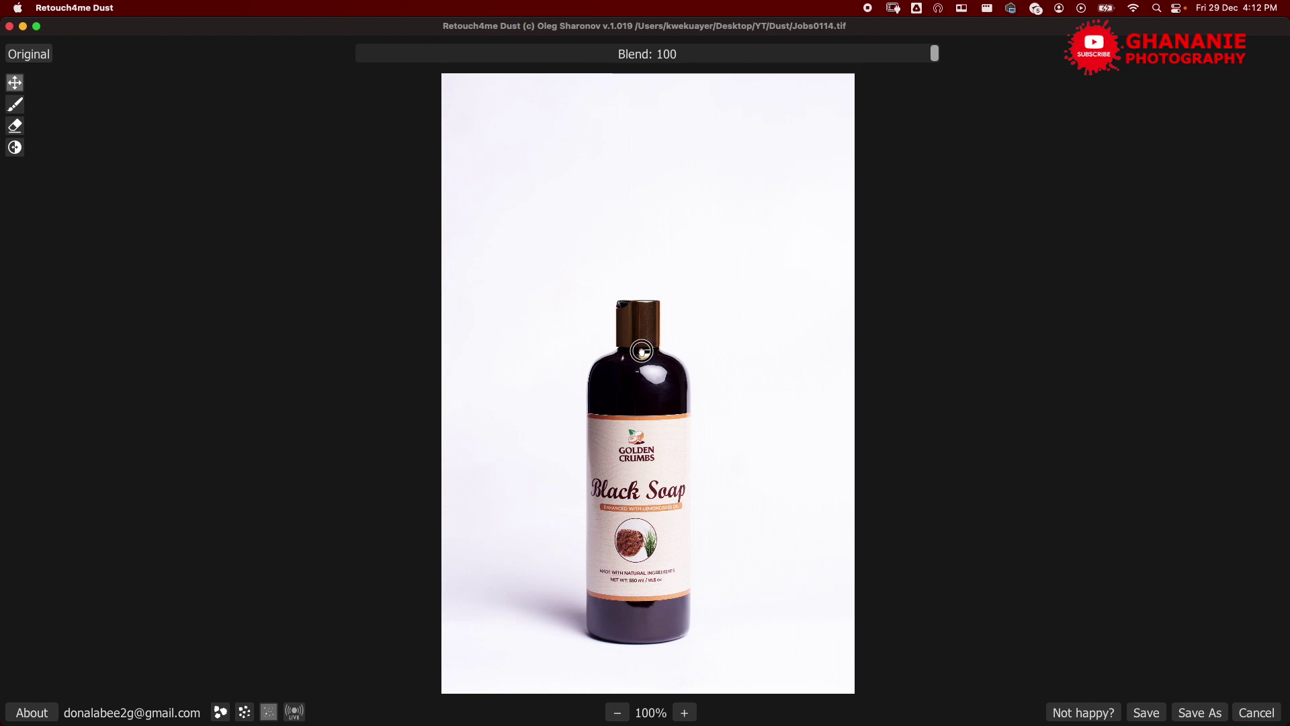
Zoom to 200% on the cap and preview Blend at 66, 75 and 86 before returning to 100.
{"action": "left_click", "coordinate": [684, 713]}
{"action": "left_click_drag", "start_coordinate": [665, 291], "coordinate": [666, 500]}
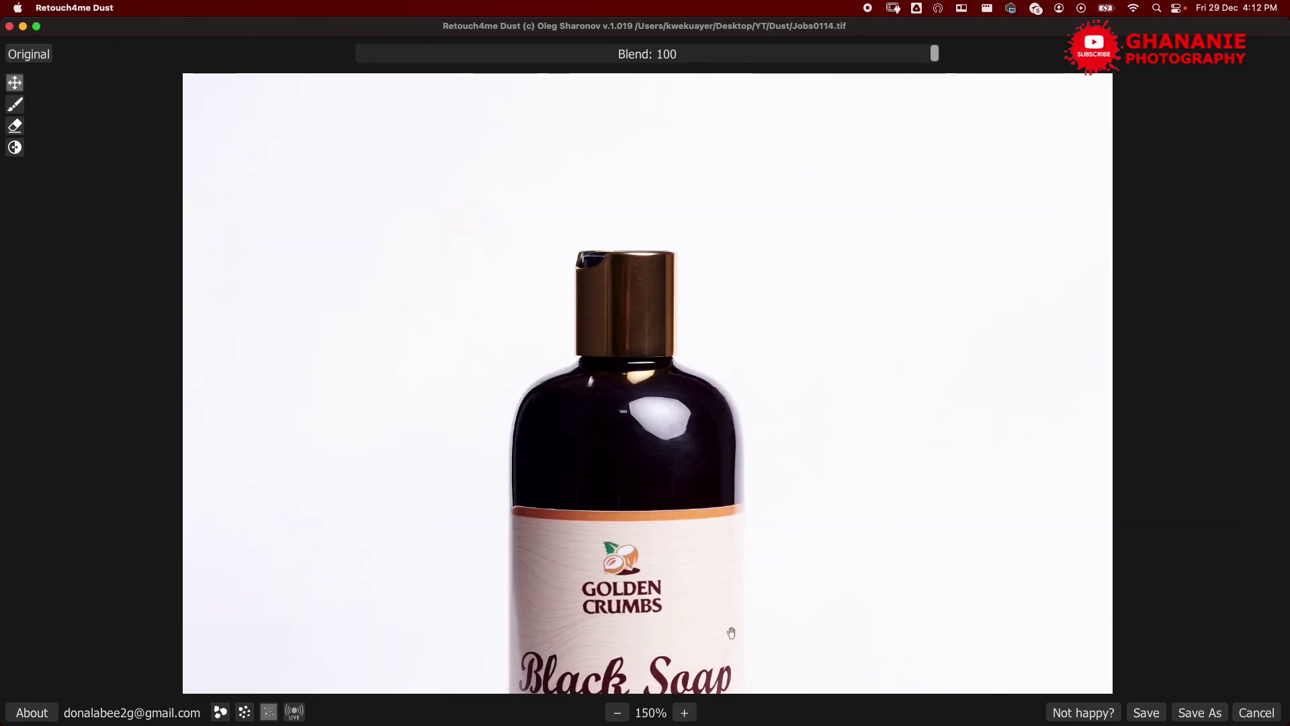
{"action": "left_click", "coordinate": [684, 713]}
{"action": "scroll", "coordinate": [717, 305], "scroll_direction": "up", "scroll_amount": 5}
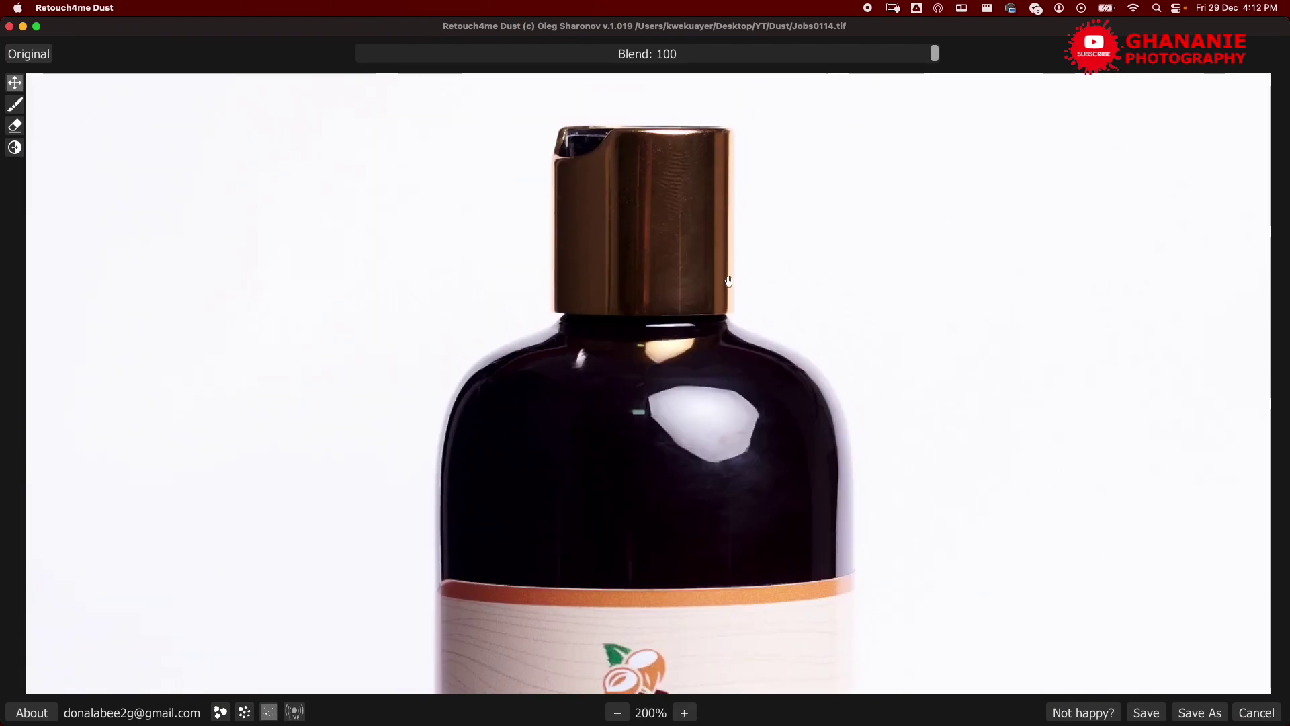
{"action": "left_click_drag", "start_coordinate": [928, 50], "coordinate": [792, 55]}
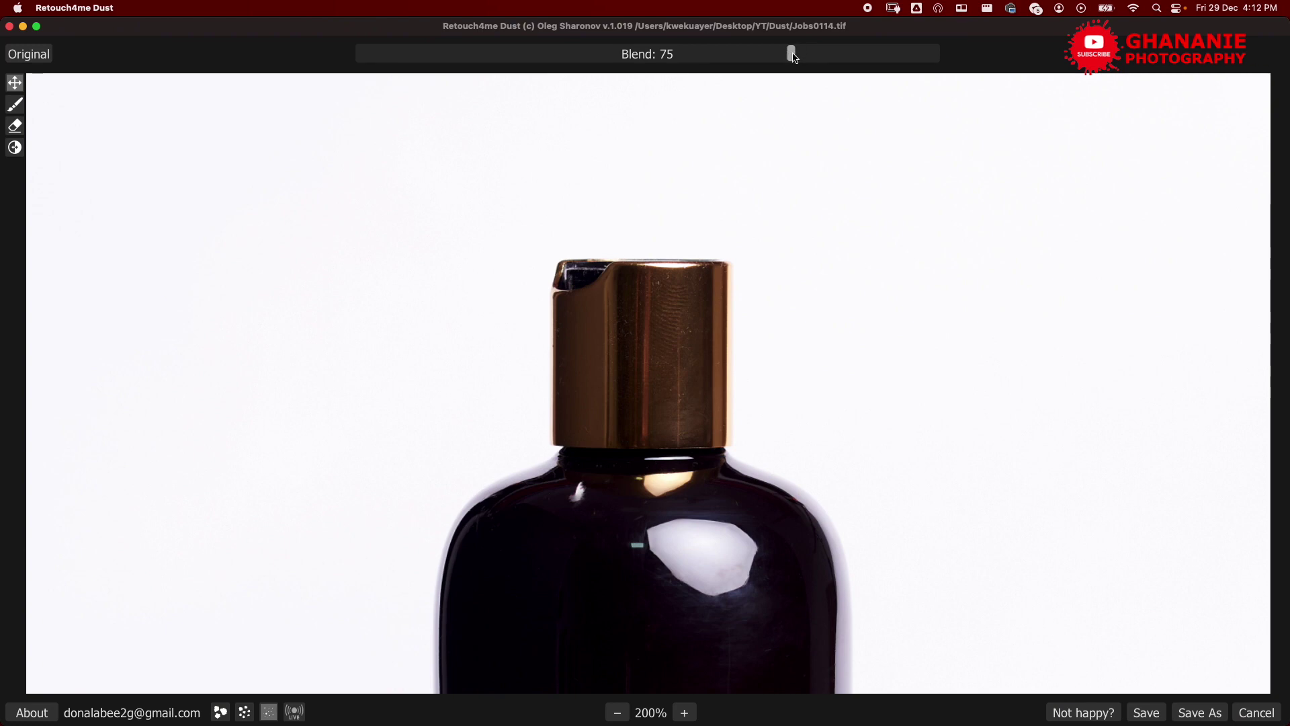
{"action": "left_click_drag", "start_coordinate": [793, 55], "coordinate": [956, 60]}
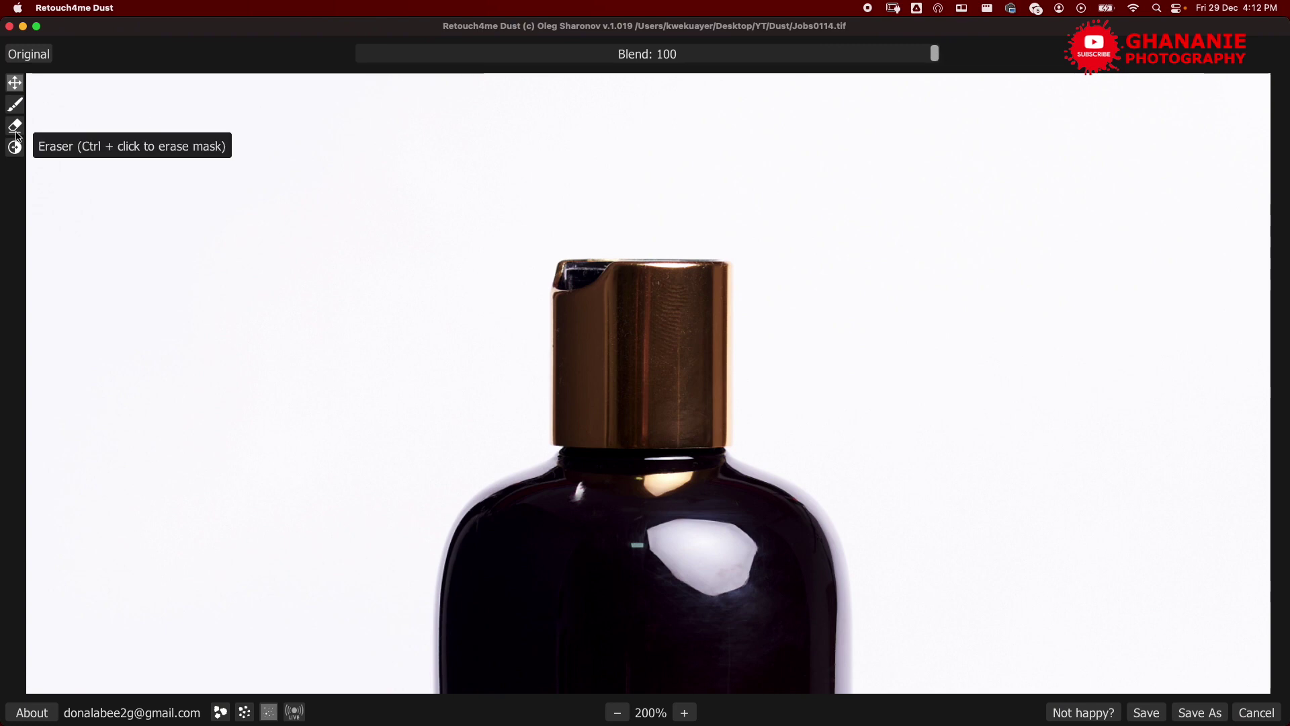
Use the Eraser to remove the cleanup mask along the cap's top edge.
{"action": "left_click", "coordinate": [15, 134]}
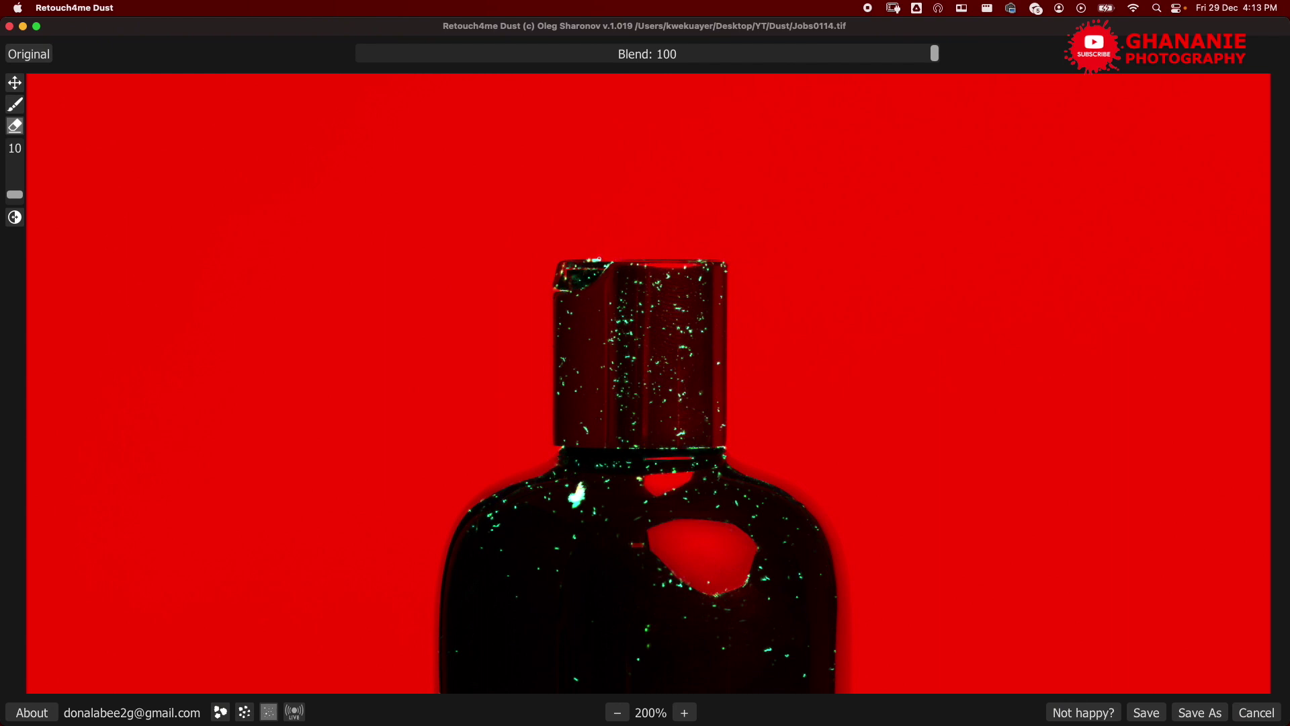
{"action": "left_click_drag", "start_coordinate": [599, 258], "coordinate": [583, 258]}
Switch to the Move/Pan & Zoom tool, hiding the mask, and reposition the cap view.
{"action": "left_click", "coordinate": [15, 82]}
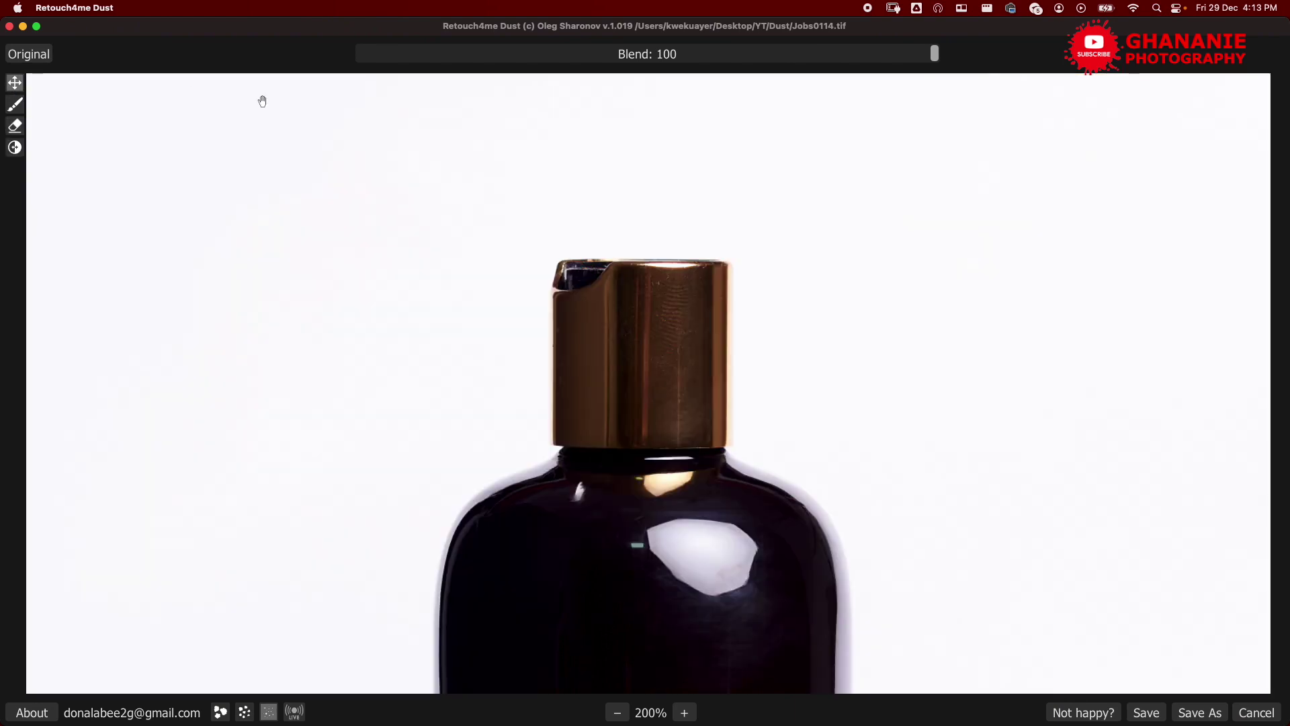
{"action": "scroll", "coordinate": [646, 296], "scroll_direction": "down", "scroll_amount": 3}
{"action": "scroll", "coordinate": [646, 297], "scroll_direction": "down", "scroll_amount": 1}
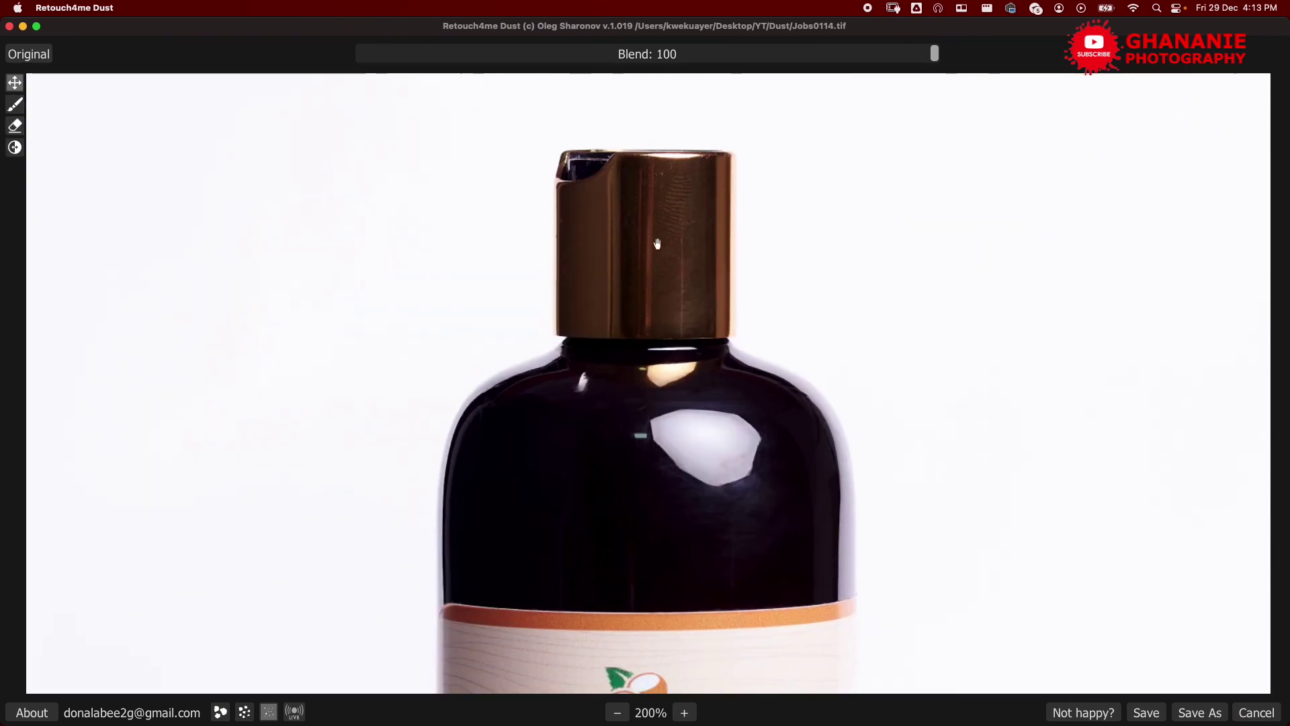